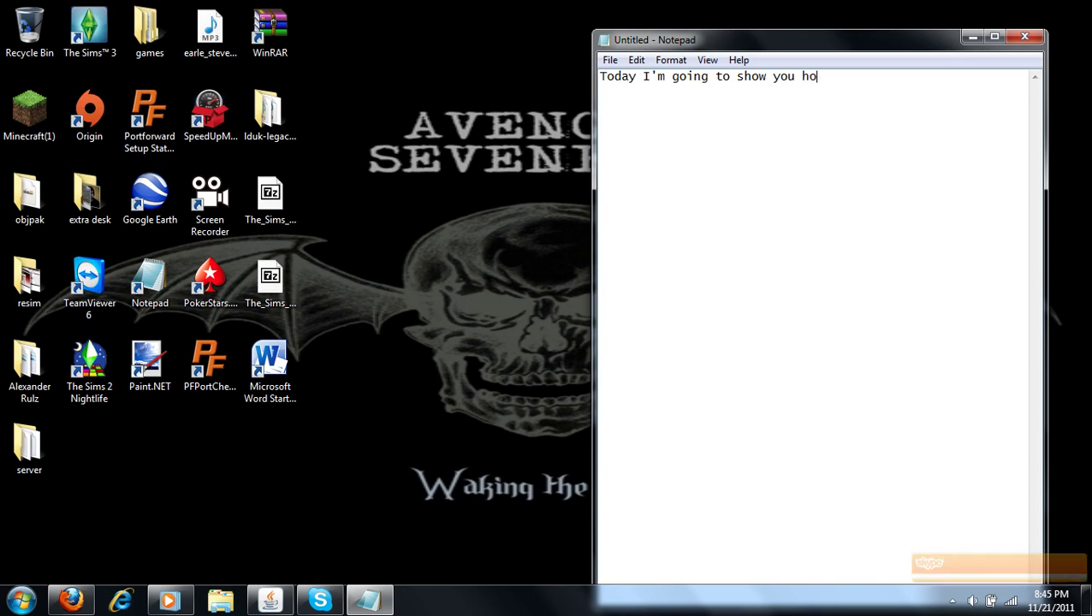
Write the note's opening line: "Today I'm going to show you how to easioly convert a video into avi".
text(io)
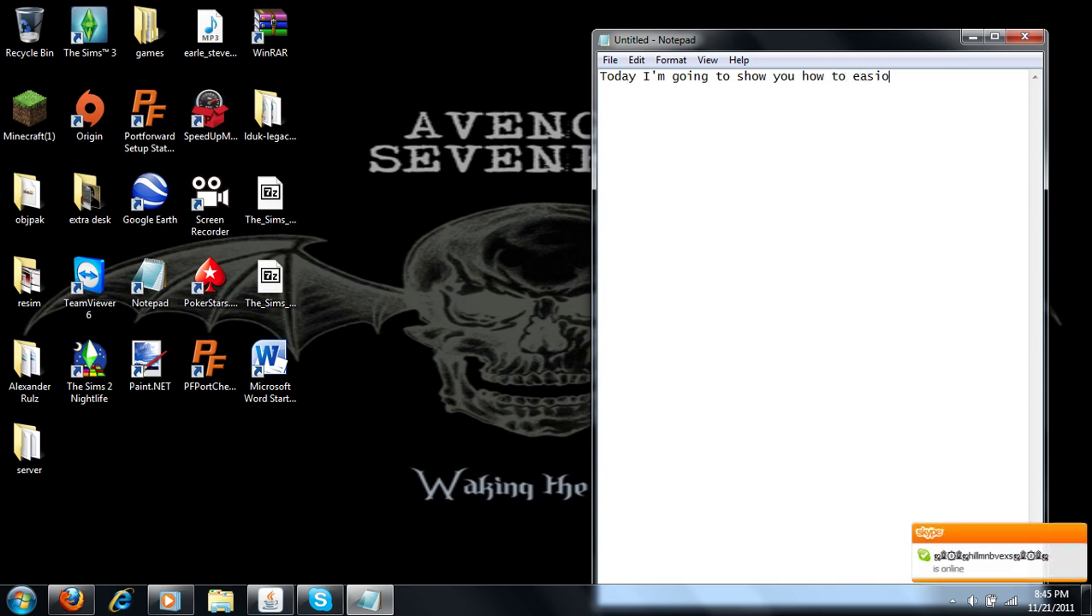
text(ly convert a vid)
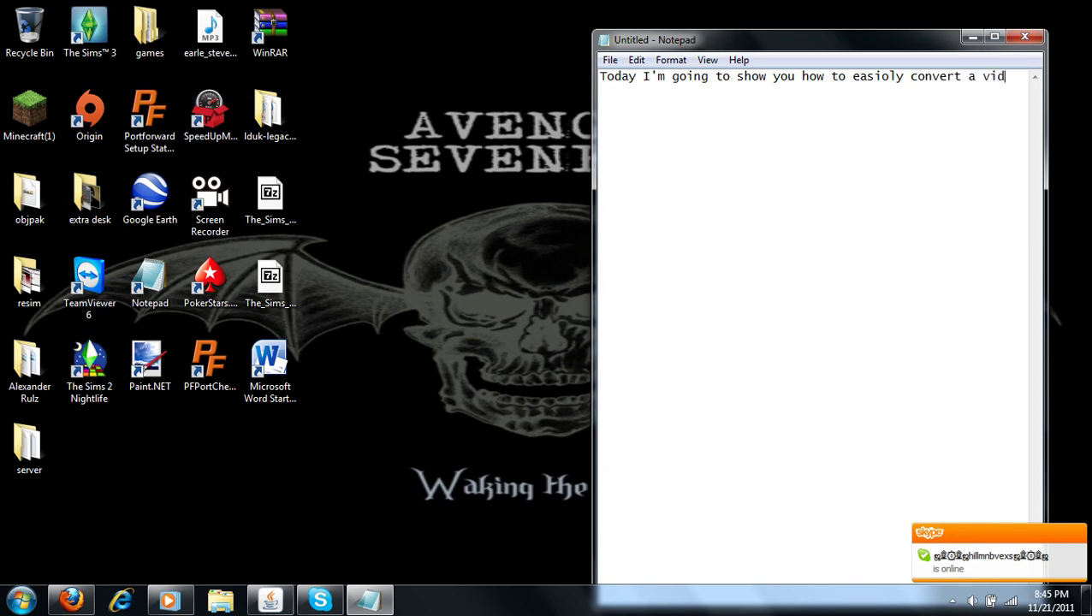
text(eo into avi)
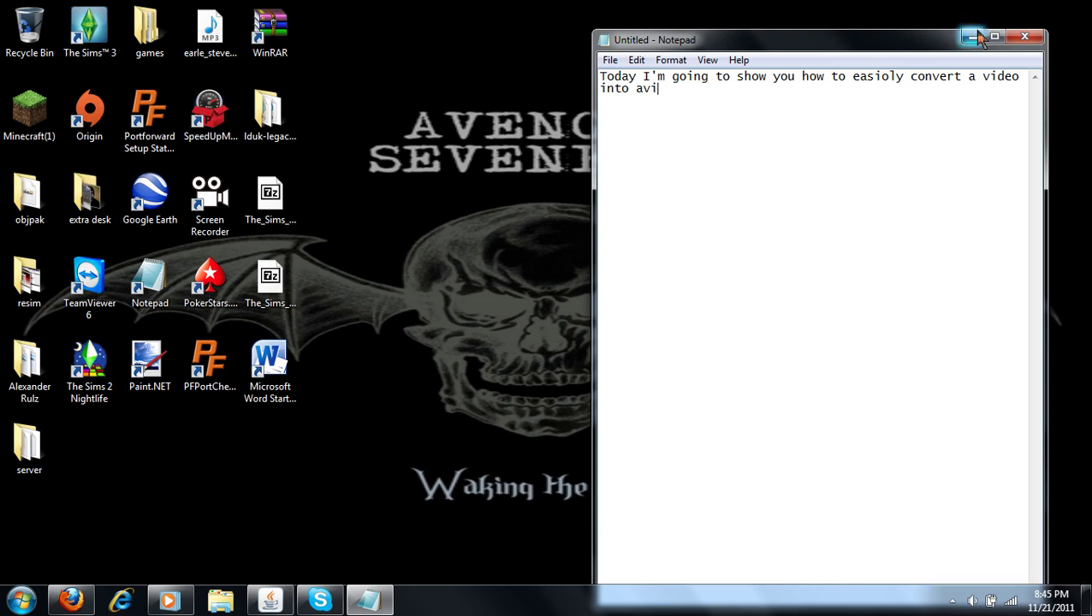
Add the line "1. go to the site in the description" to the note.
text(1. go )
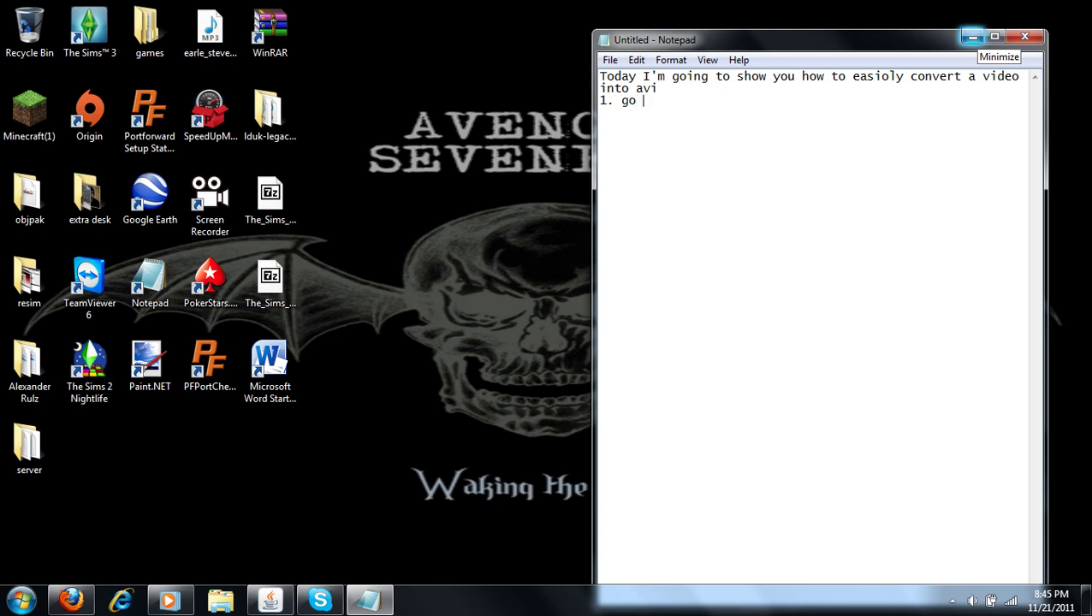
text(to the site in the d)
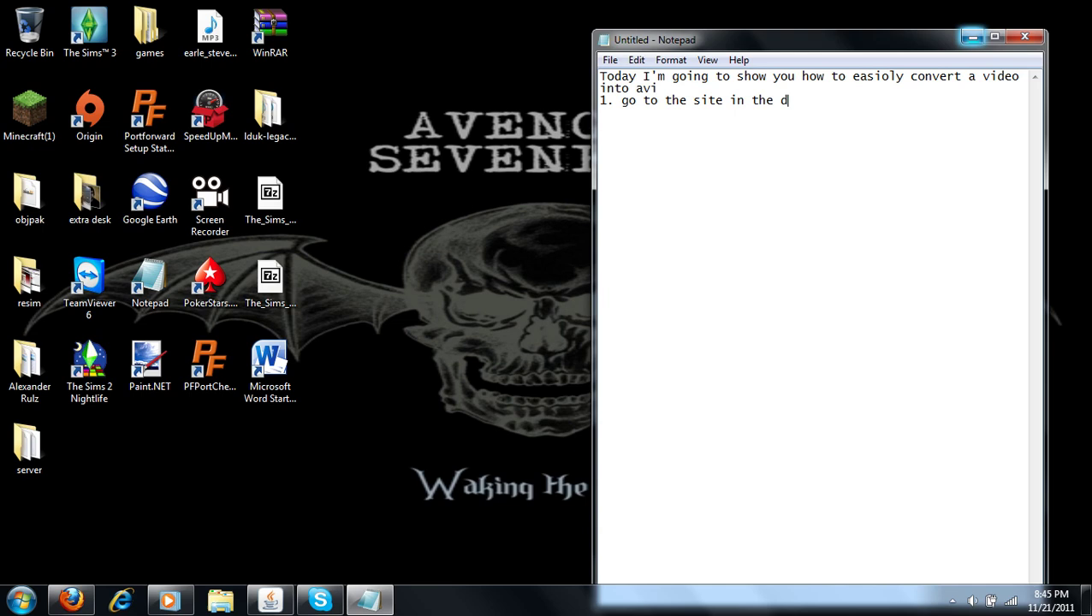
text(escription)
Switch to Firefox and start downloading the free Any Video Converter installer, avc-free.exe, from the product page.
click(70, 600)
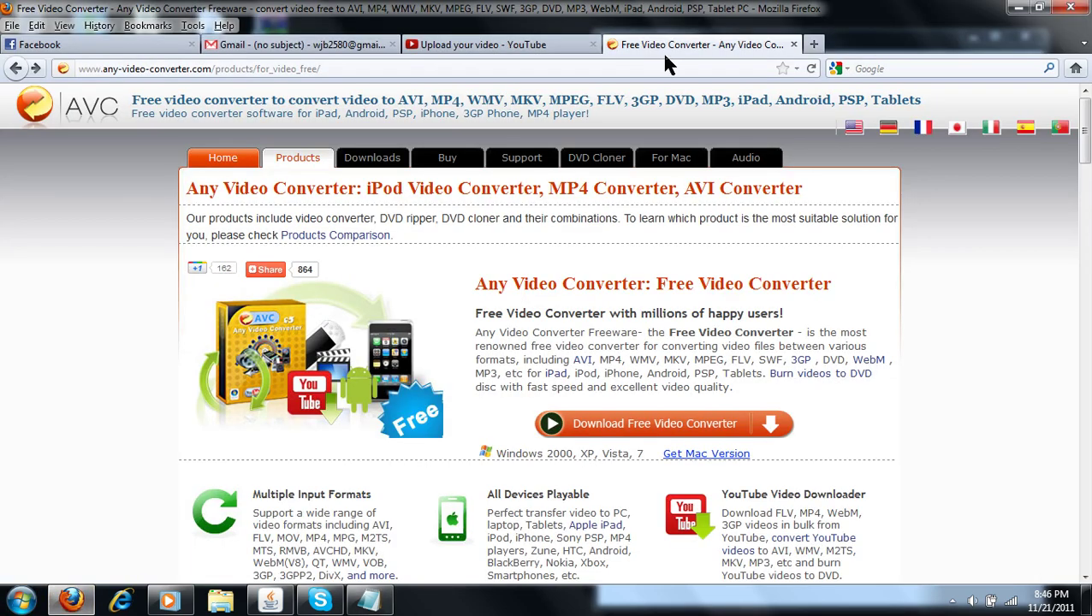
click(449, 72)
click(448, 72)
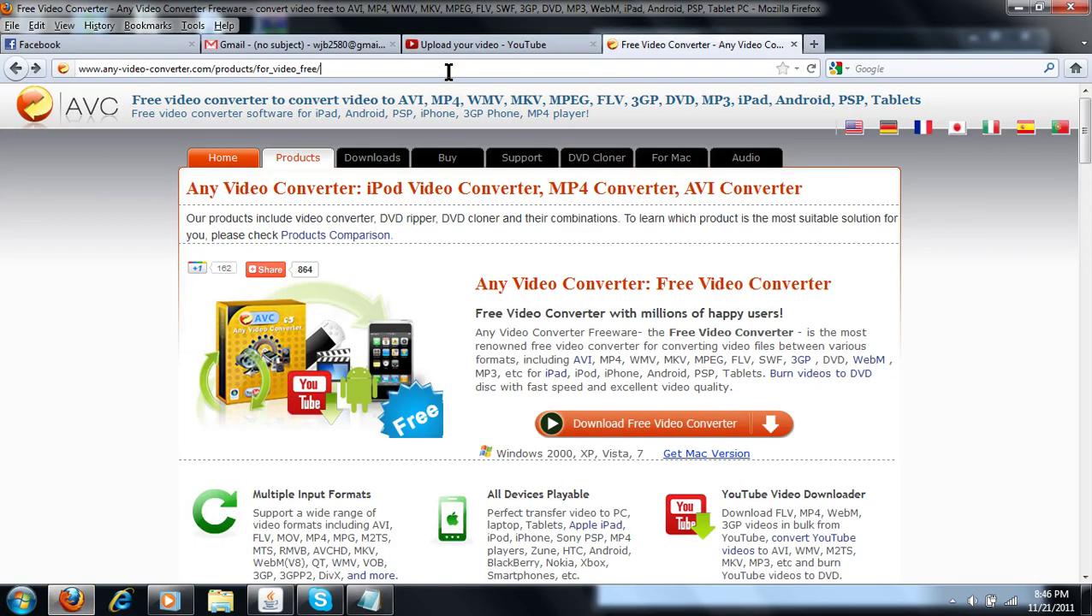
click(619, 425)
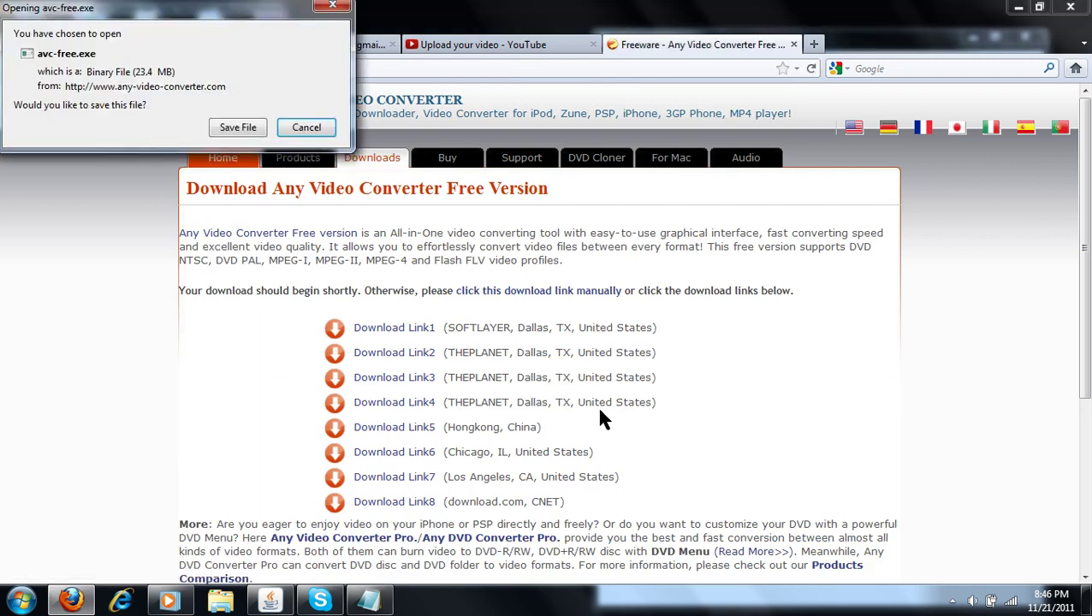
click(247, 130)
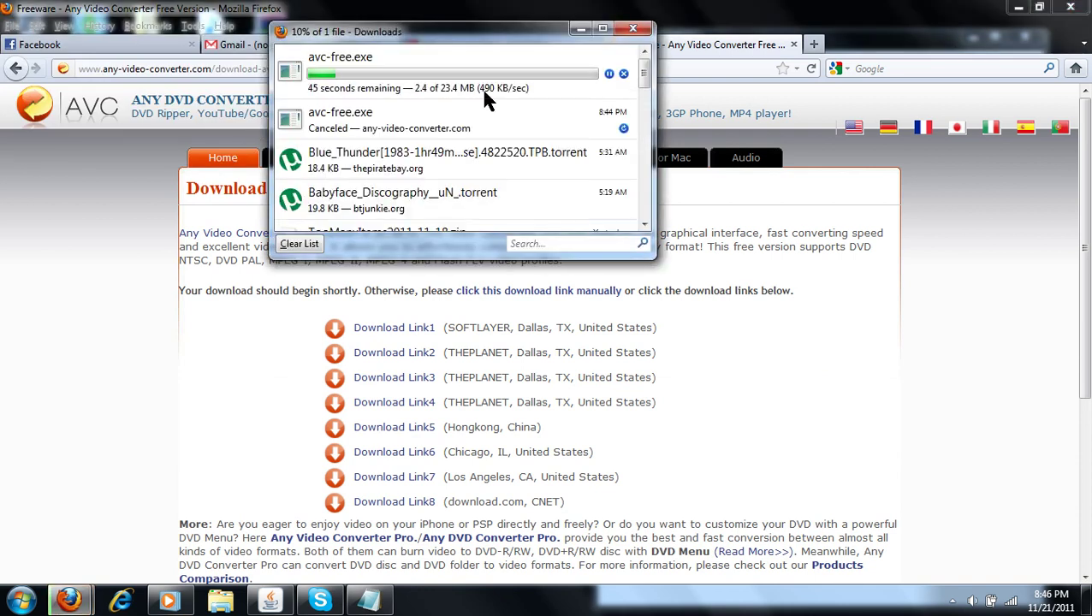
Cancel the running avc-free.exe download and minimize the browser.
click(624, 74)
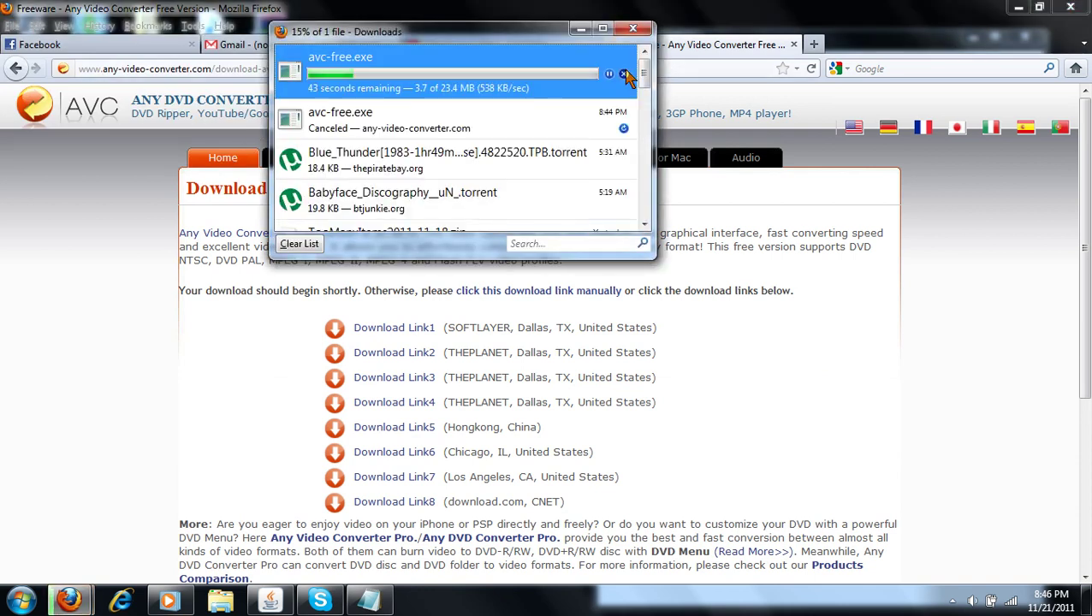
click(624, 74)
click(1018, 8)
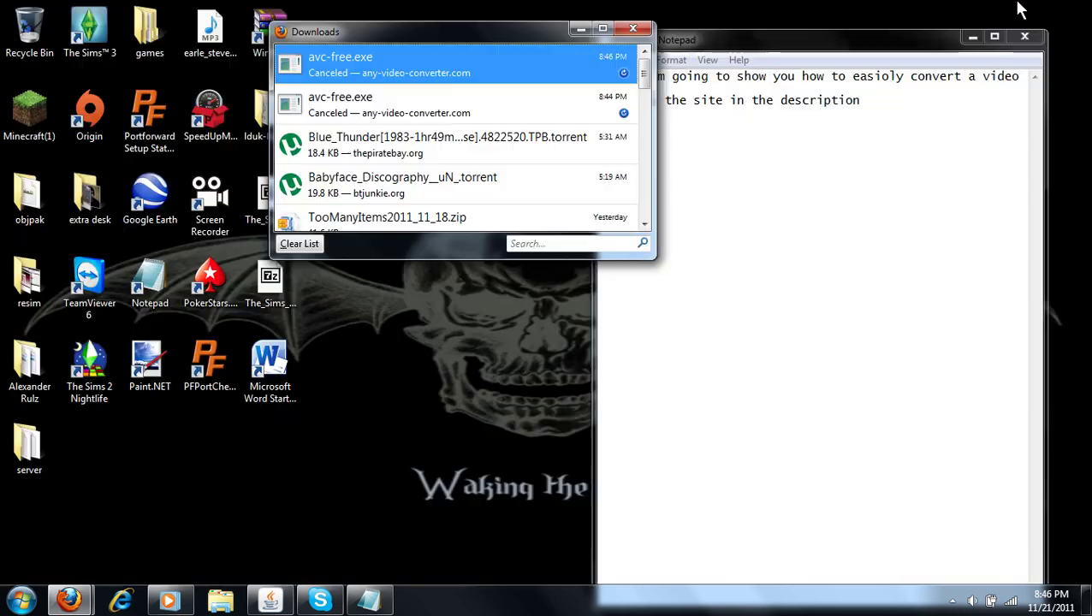
In Notepad, add "2. follow the steps u just saw me do, but u download it fully and install it. it's already on my cpu.".
click(804, 177)
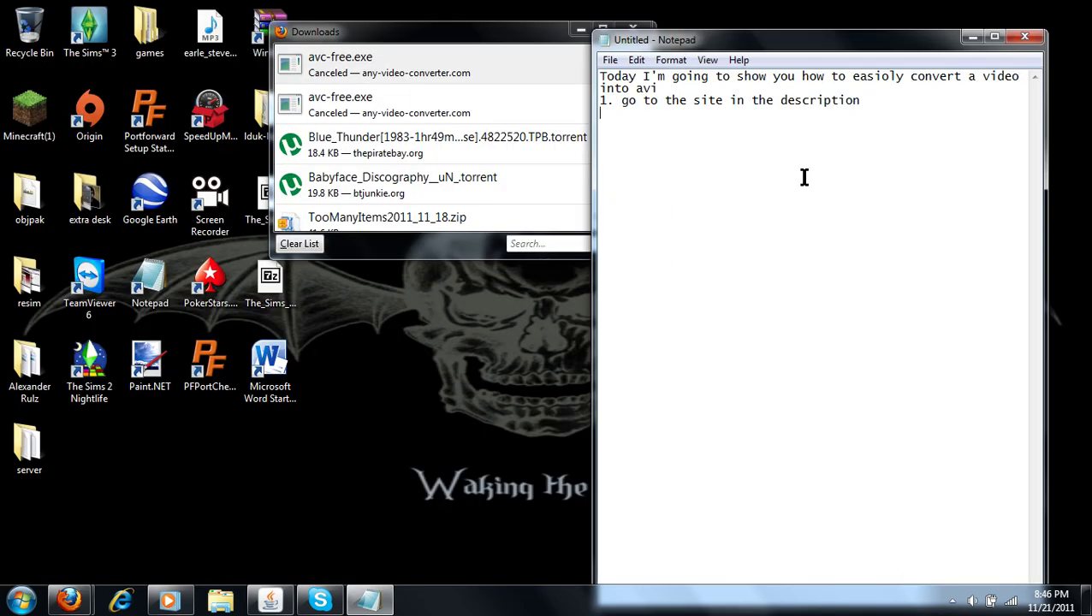
text(2. follow the s)
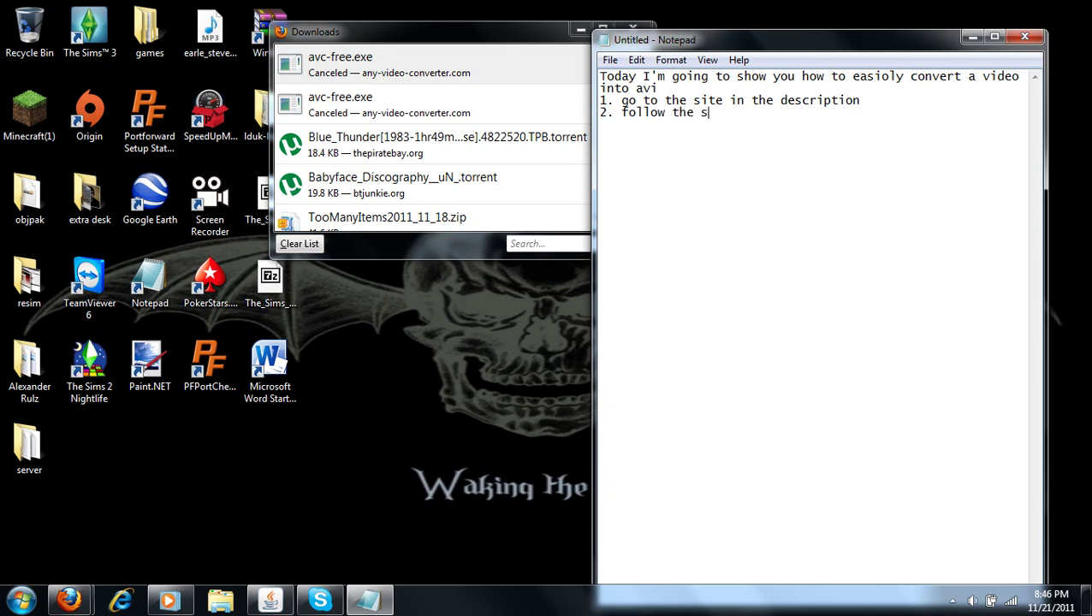
text(teps u just saw me do)
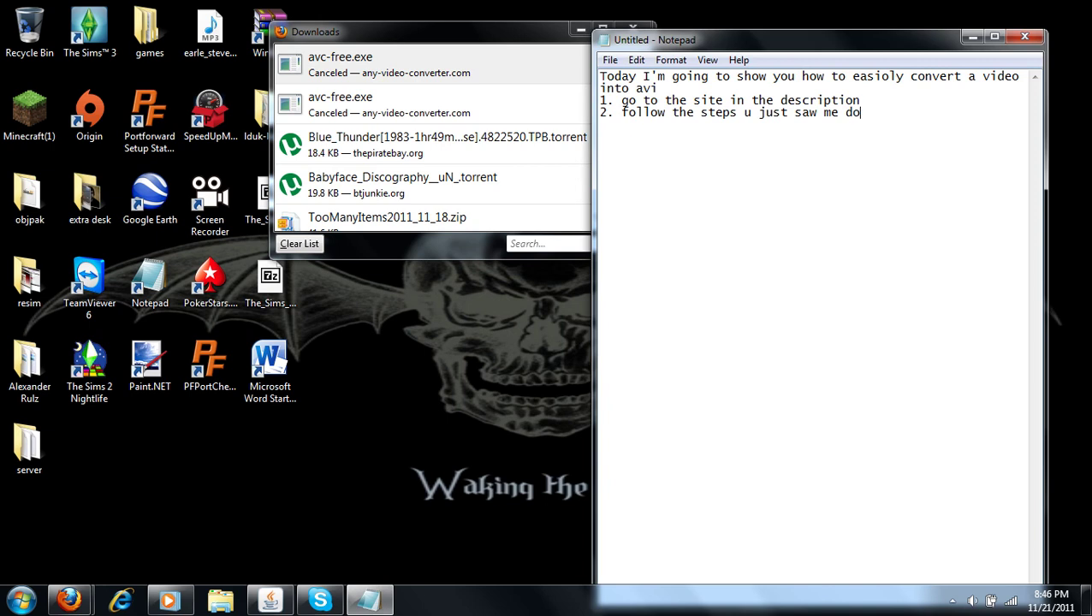
text(, but u download it f)
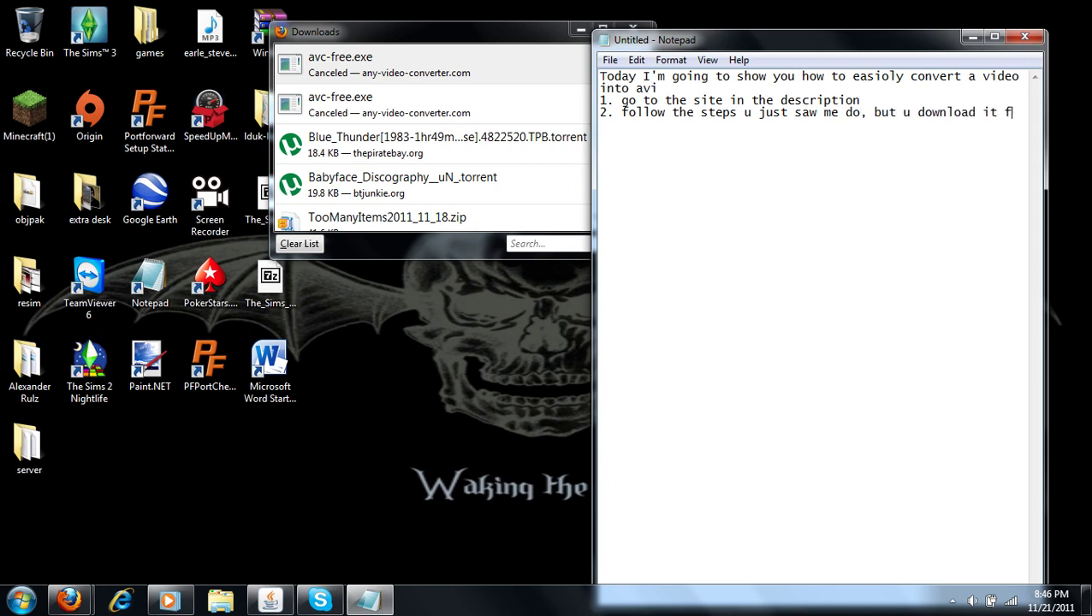
text(ully and in)
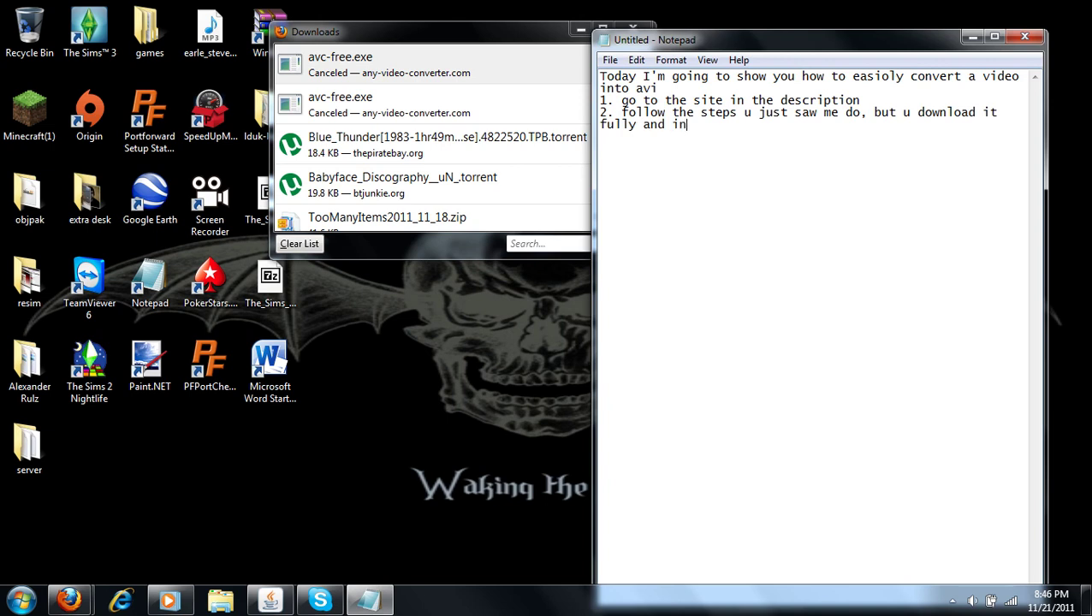
text(stall it.  it's already on my cpu.)
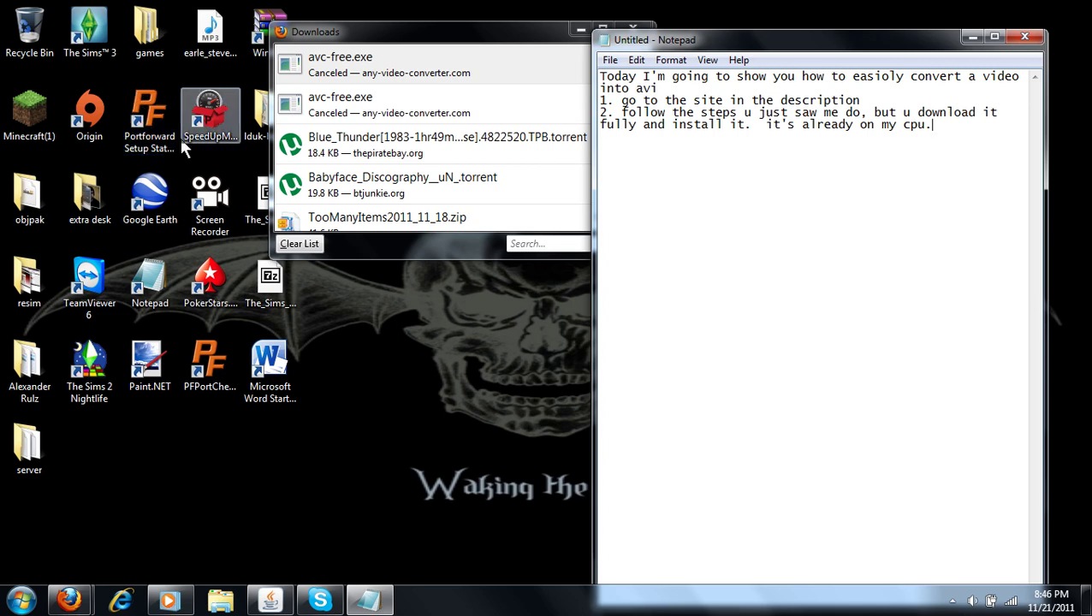
key(Return)
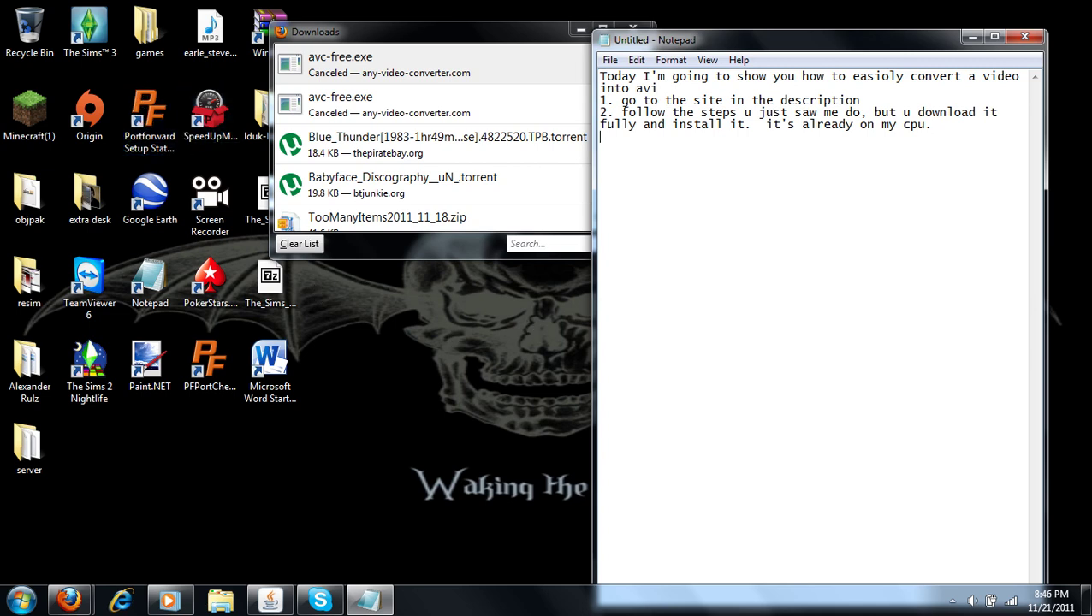
Add the line "3. open avc.(You might have a shortcut)" to the note.
text(3. open avc.(Yu)
key(BackSpace)
text(ou might have a sho)
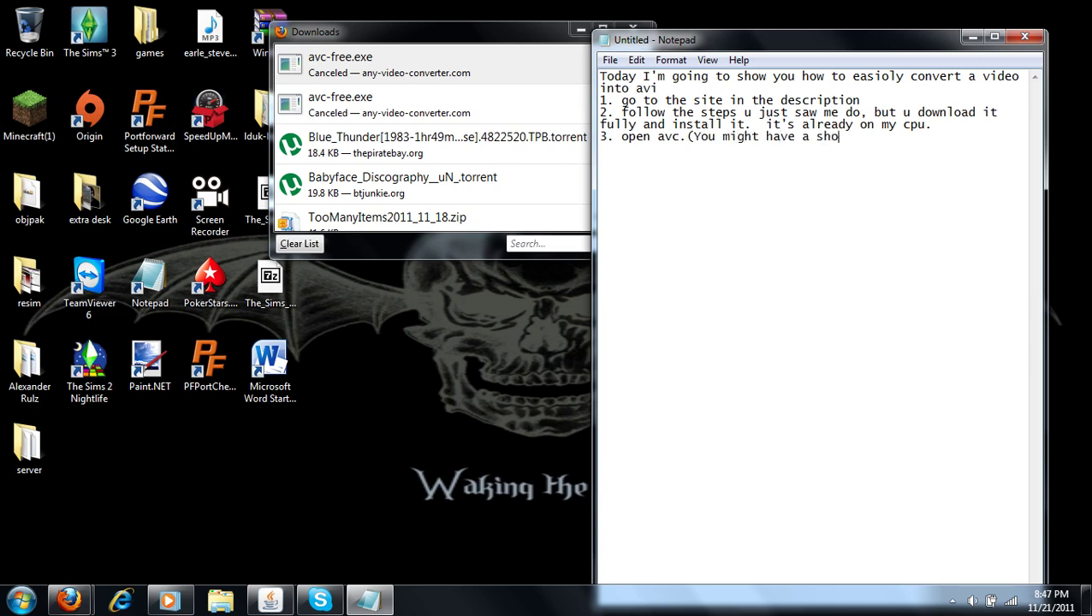
text(rtcut)
Launch Any Video Converter and dismiss its update notice.
click(21, 601)
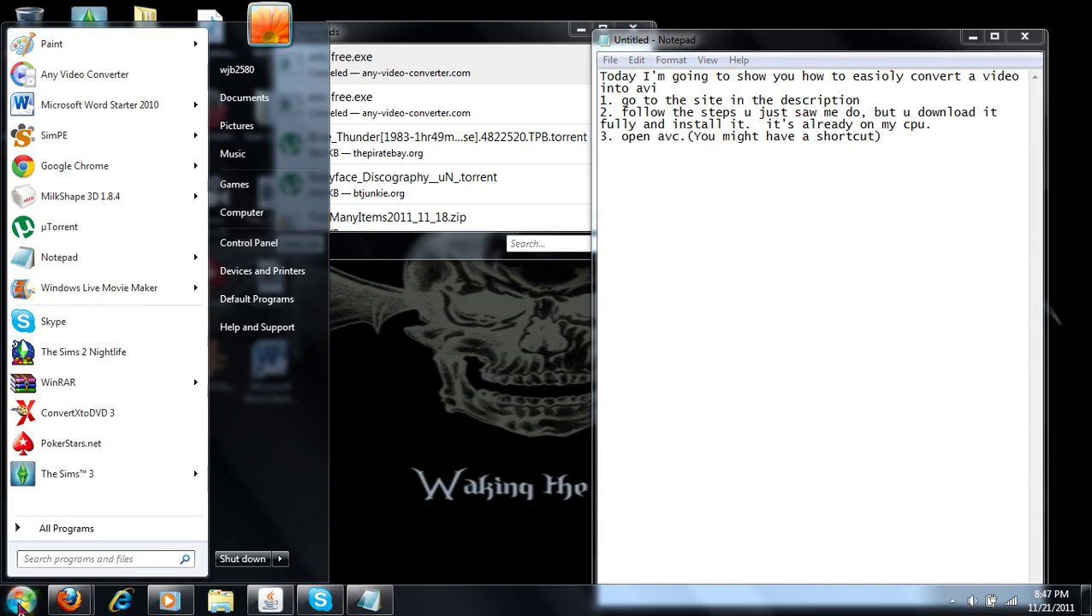
click(133, 72)
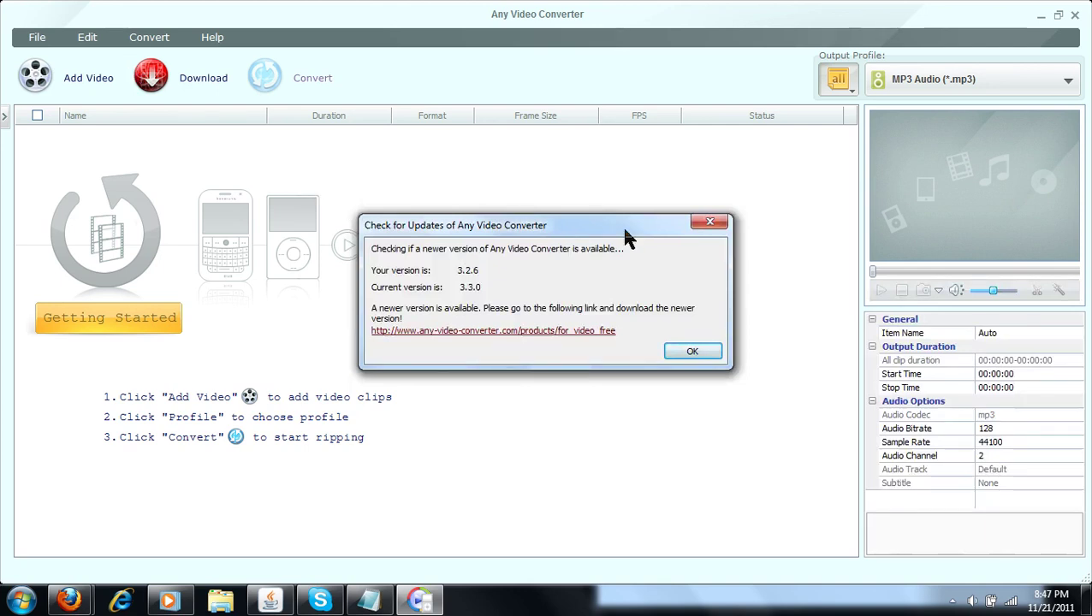
click(709, 222)
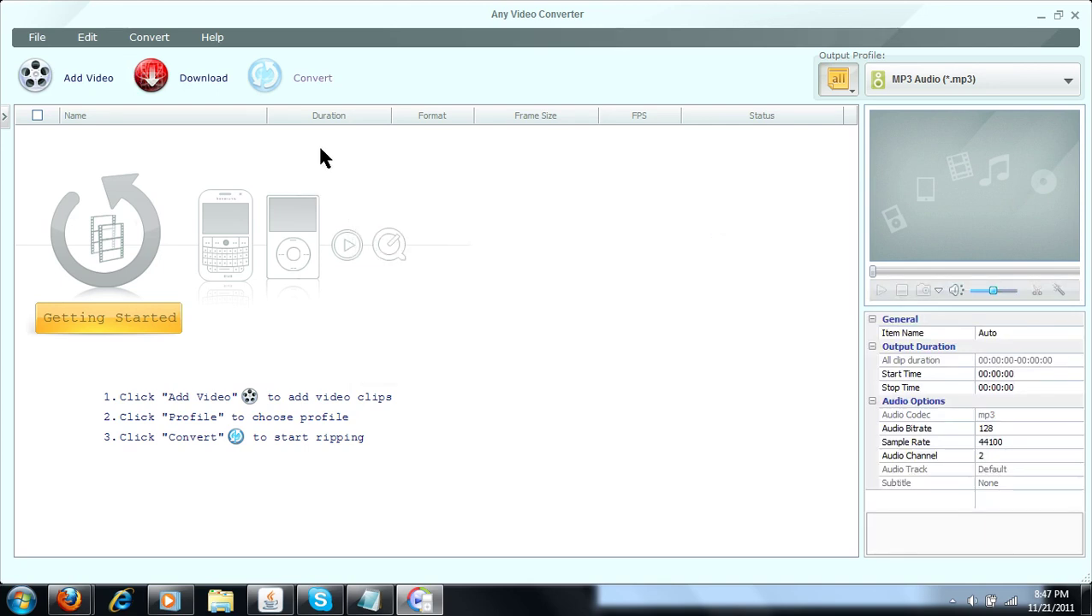
Add the video "Jeff Hardy Lita v Matt Hardy - YouTube" from the RealPlayer Downloads folder to the conversion list.
click(110, 80)
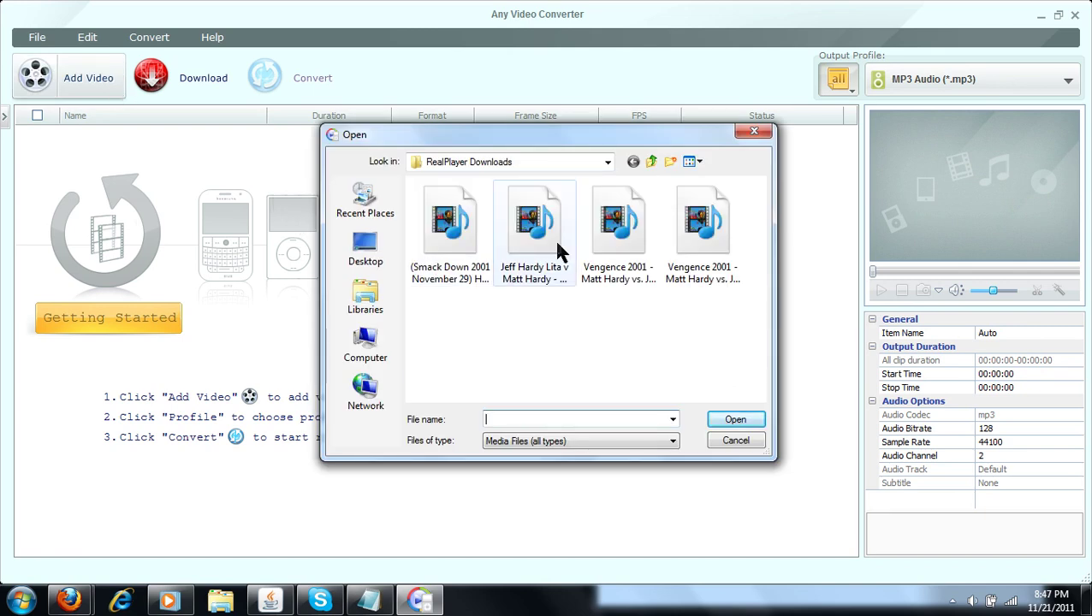
click(557, 244)
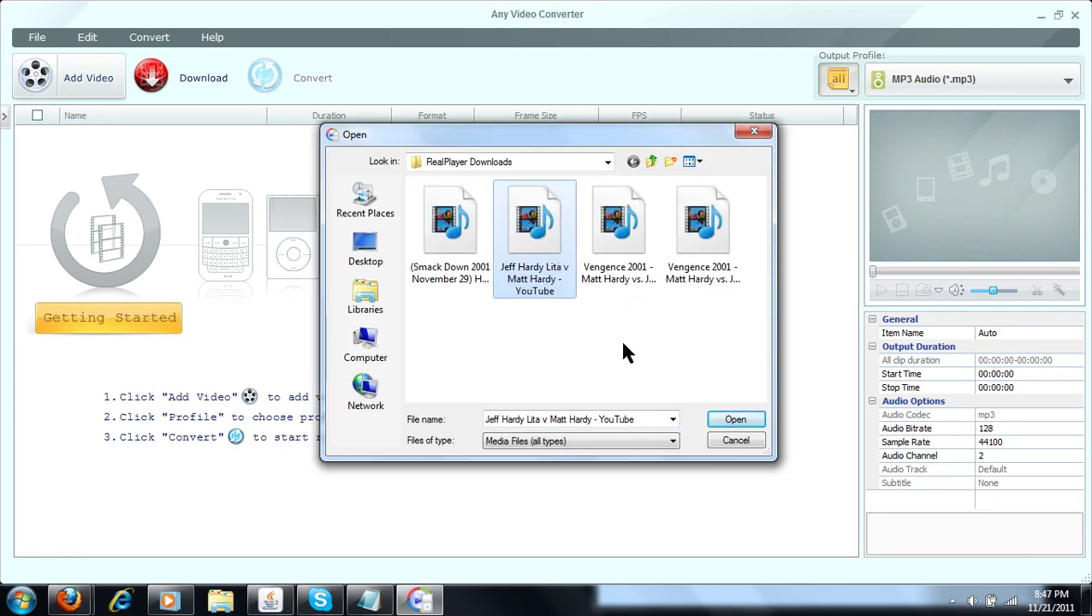
click(737, 420)
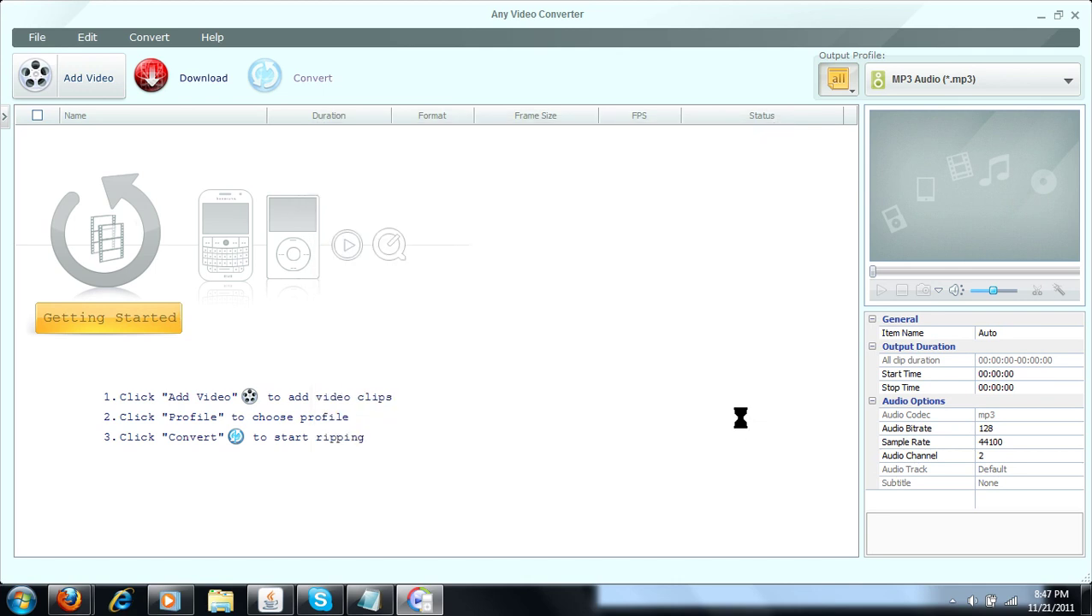
Set the output profile to Customized AVI Movie (*.avi) and start converting the video.
click(1031, 79)
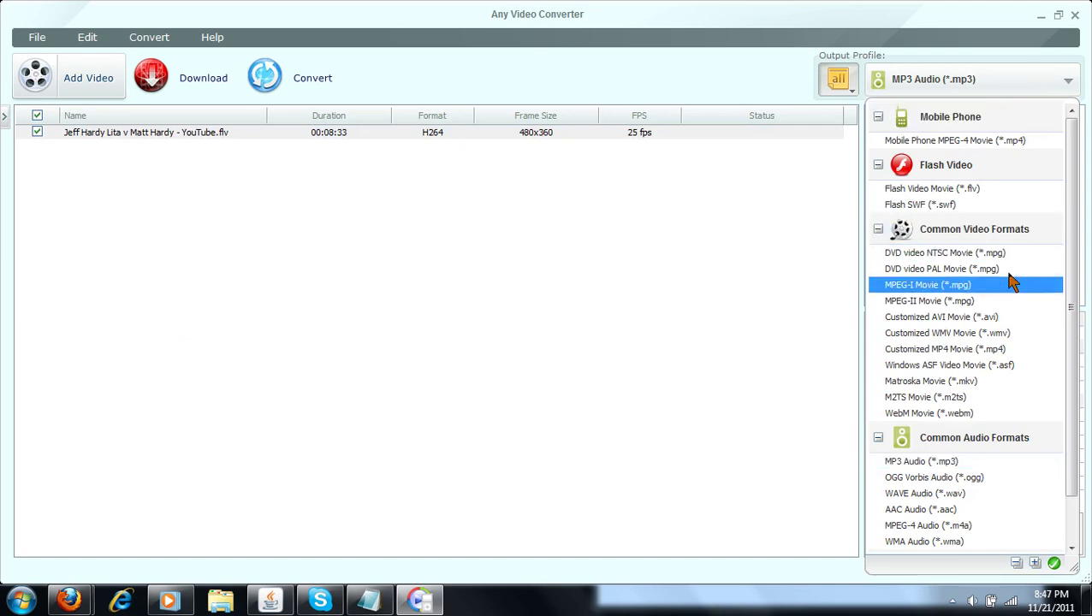
click(1000, 320)
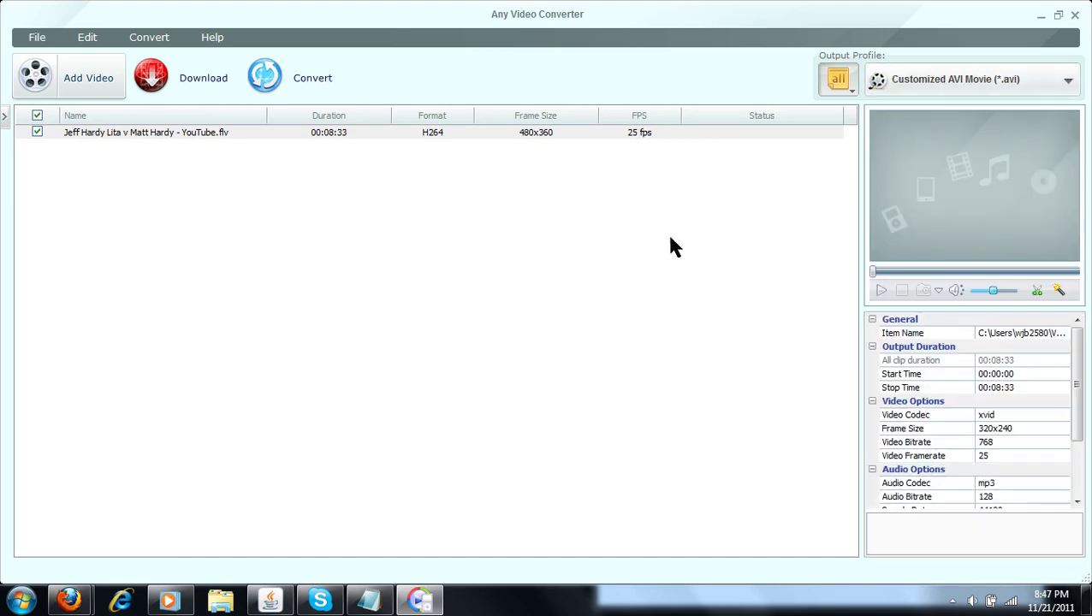
click(304, 84)
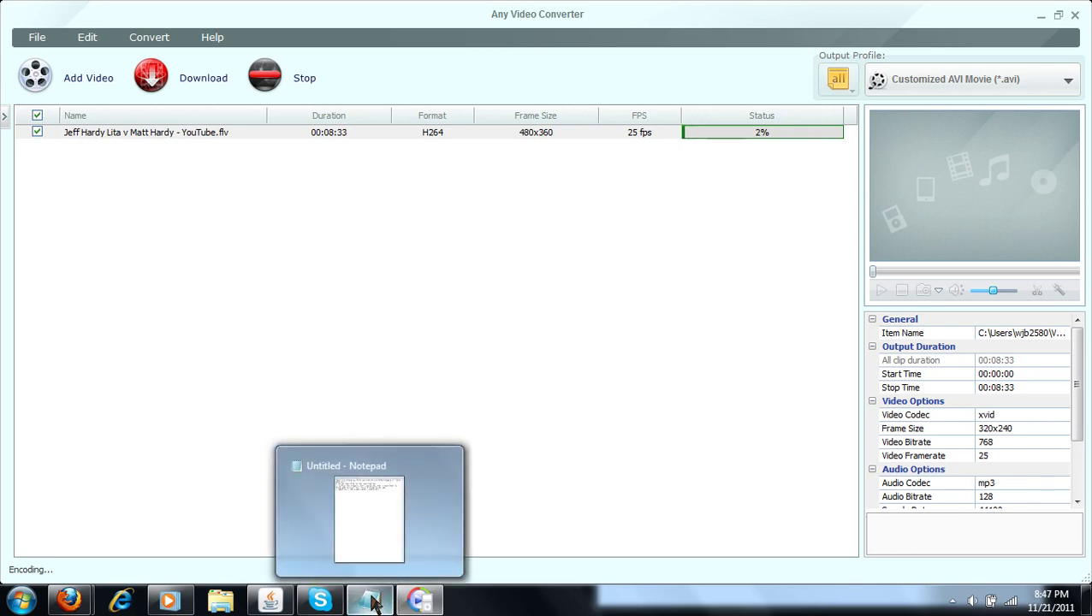
Switch to Notepad and add "4. follow the steps you just saw me do and let it convert.", then begin item 5.
click(374, 604)
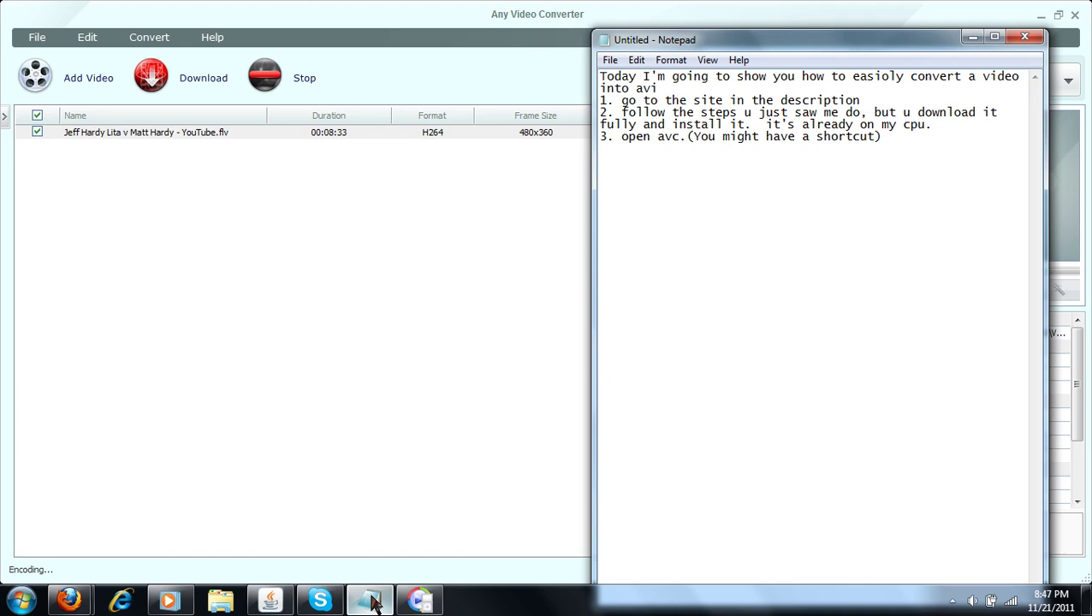
text(follow the s)
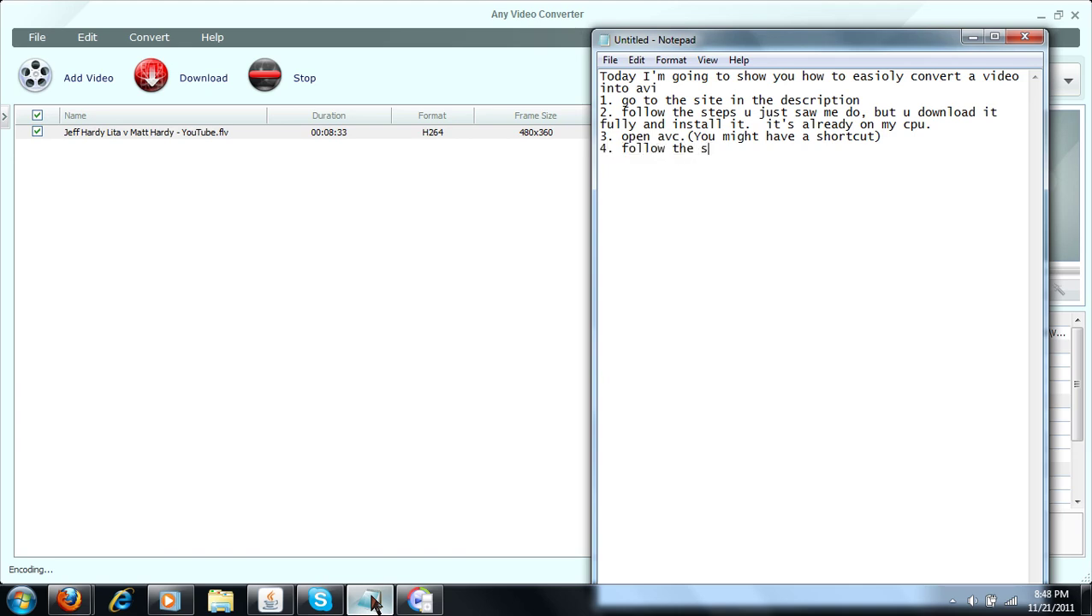
text(teps you just saw me do )
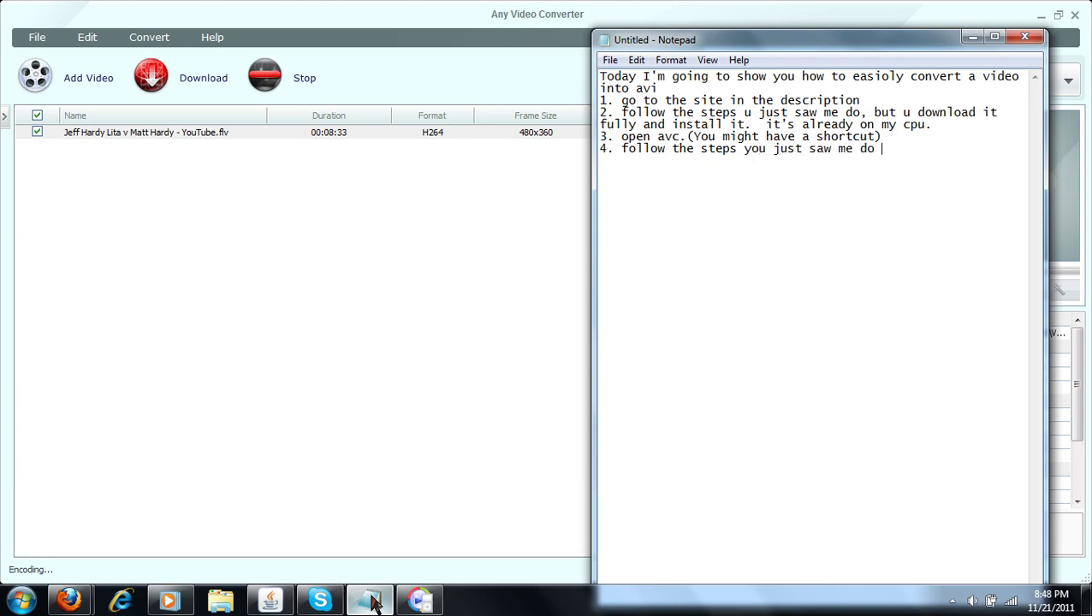
text(and let it convert. 5. )
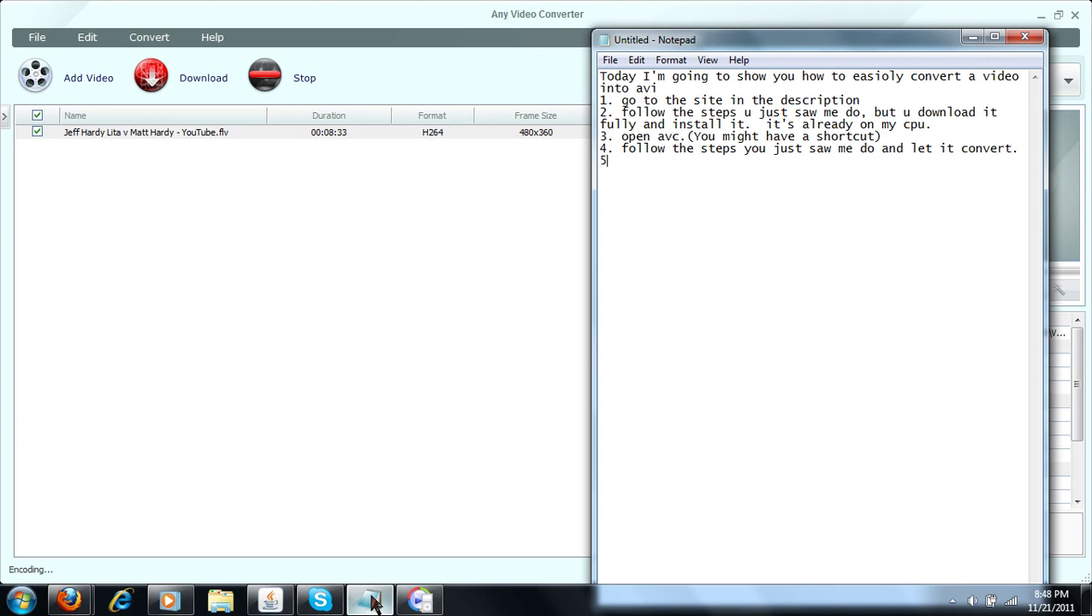
Write "when it is done, go to documents," as the text of item 5.
text(when it is done, go)
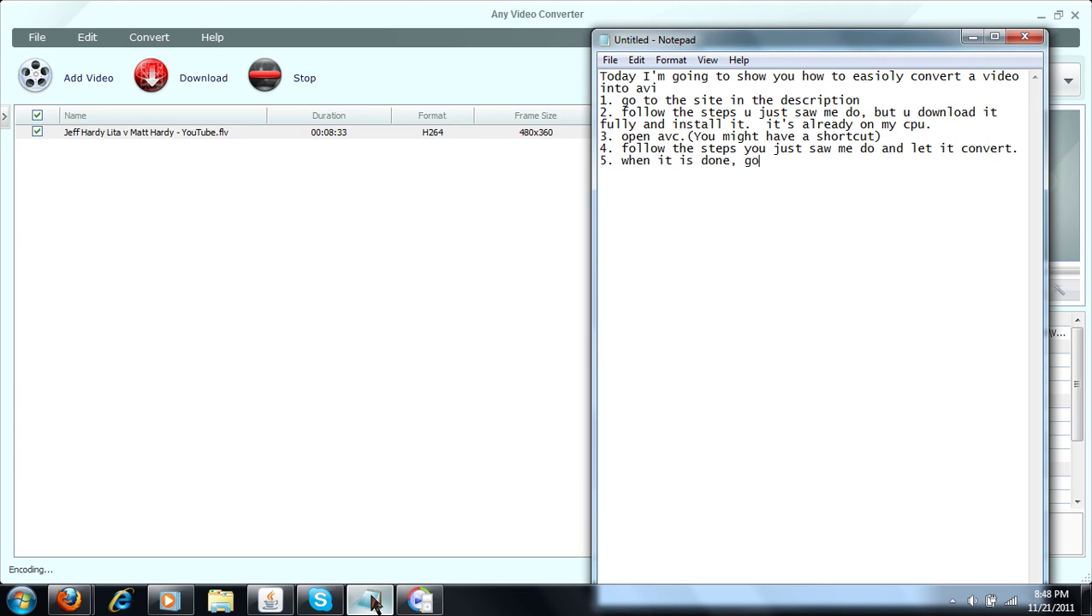
text( to documents, any)
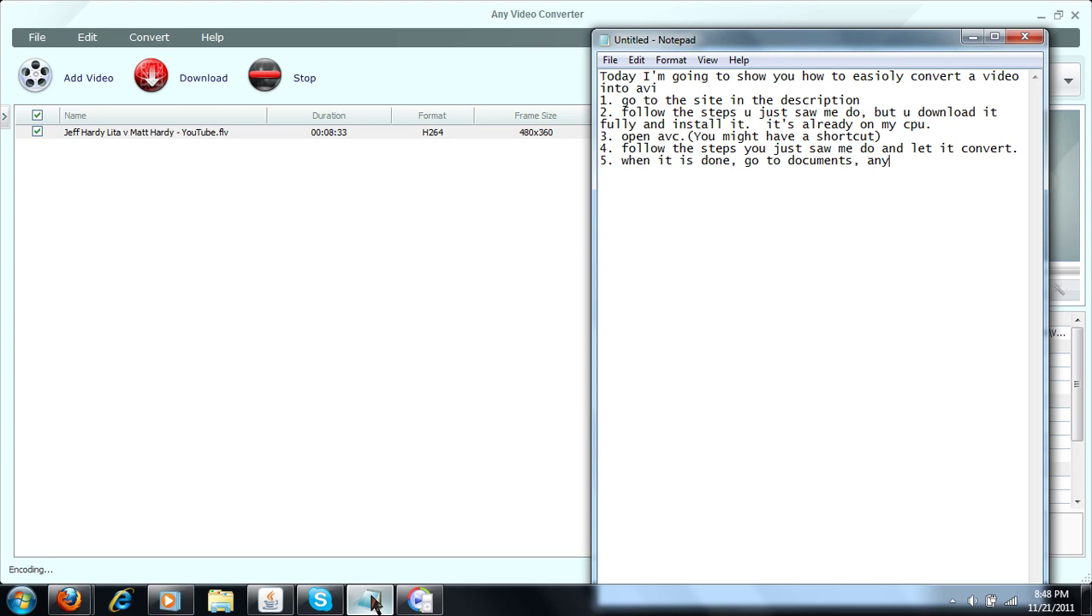
key(BackSpace)
key(BackSpace)
key(BackSpace)
Open the Documents library and move its window aside so the Notepad text can be reached.
click(31, 602)
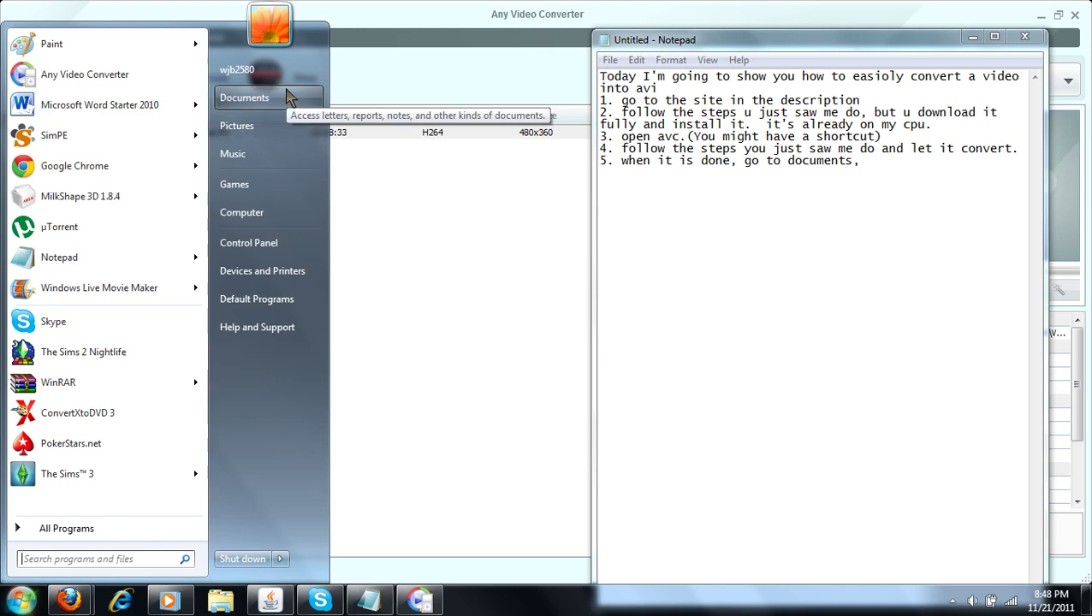
click(287, 98)
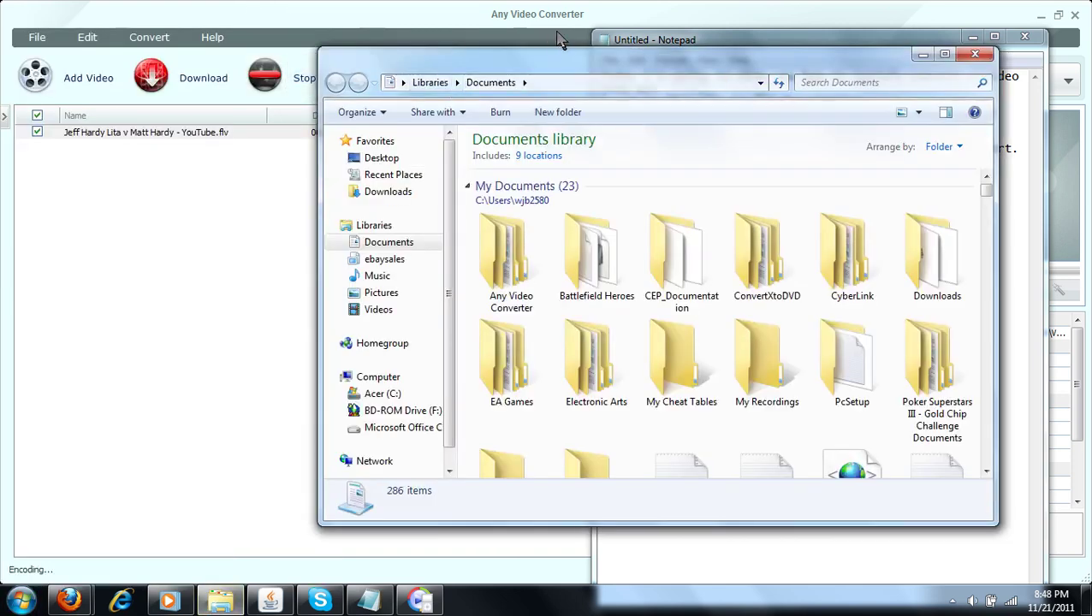
drag(554, 52, 398, 54)
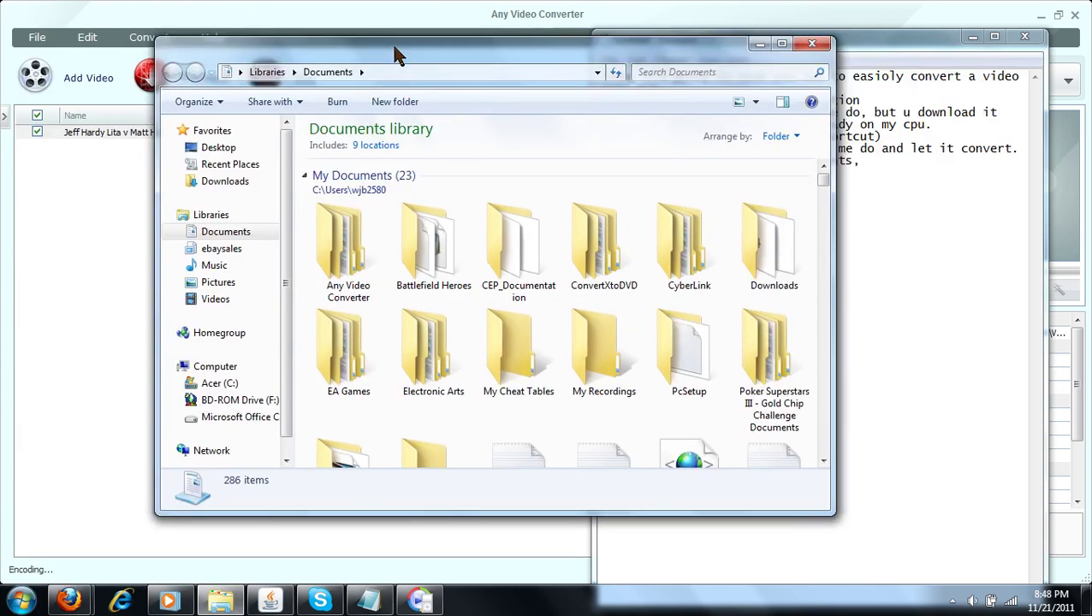
Return to Notepad and continue item 5 with "any video converter, avi".
click(889, 185)
text(any video )
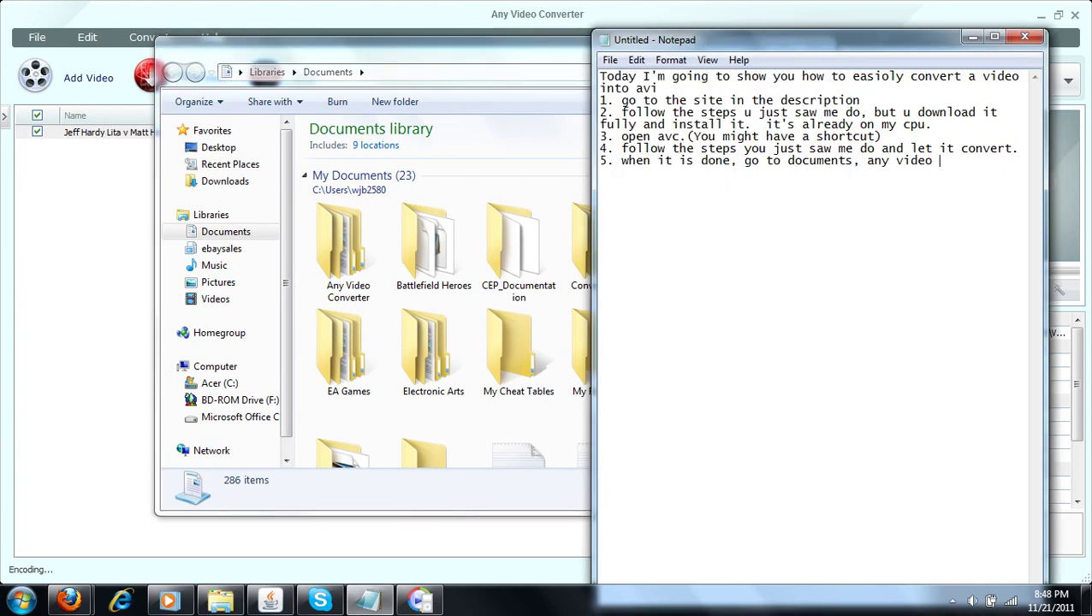
text(convetro)
key(BackSpace)
key(BackSpace)
key(BackSpace)
key(BackSpace)
text(ere)
key(BackSpace)
text(ter,)
text( an)
key(BackSpace)
text(vi)
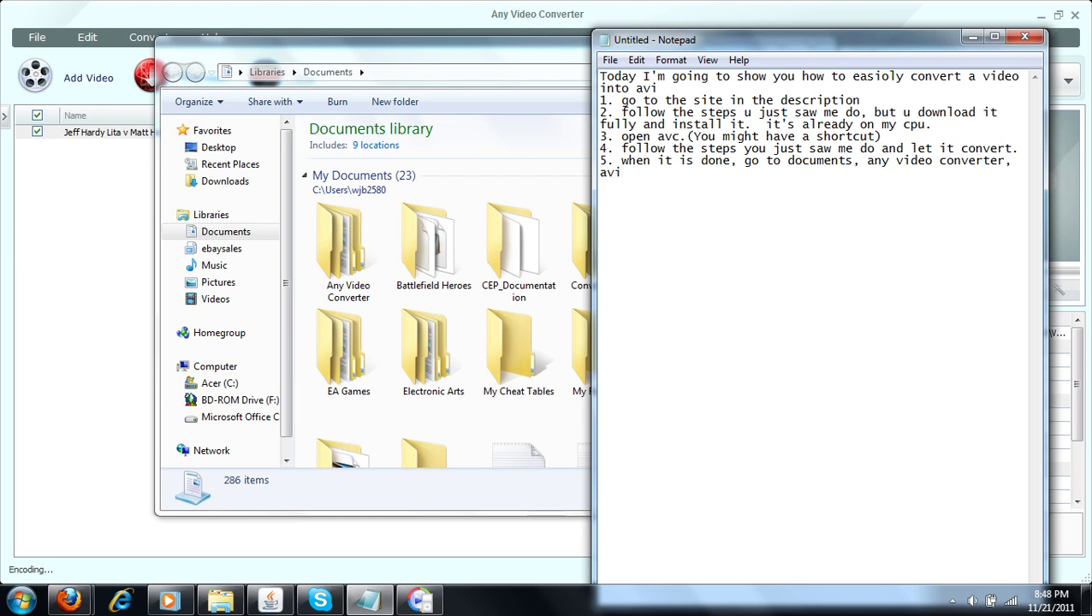
Finish the item 5 sentence with ", and you will find your converted video.".
text(, and you will find your conver)
key(BackSpace)
text(rted vi)
text(deo)
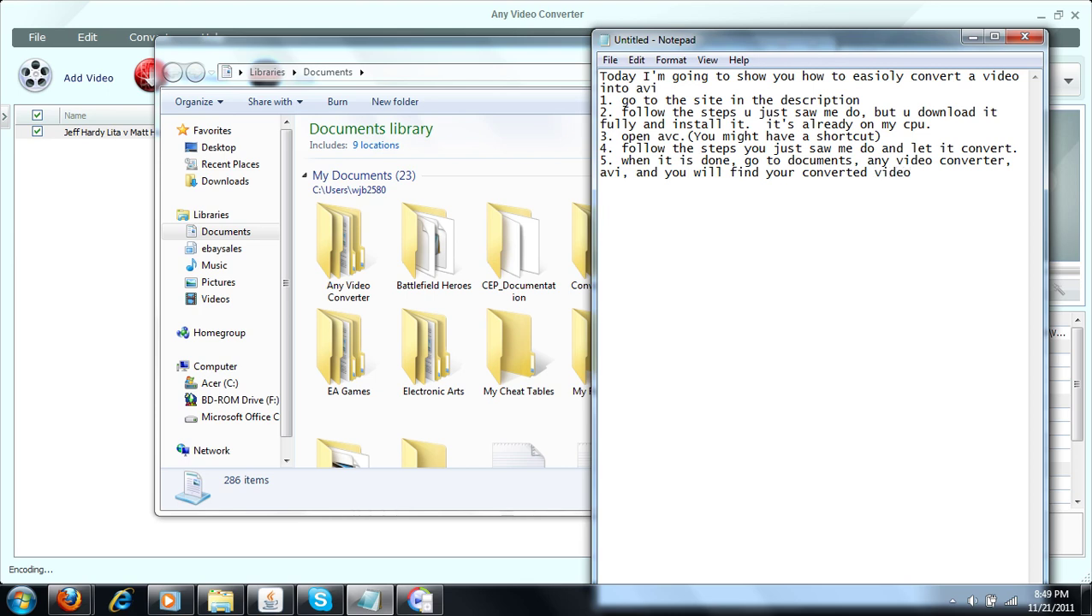
text(.)
Go to the AVI folder inside Any Video Converter in Documents, try to play the converted video, and close Windows Media Player.
double_click(359, 244)
double_click(431, 234)
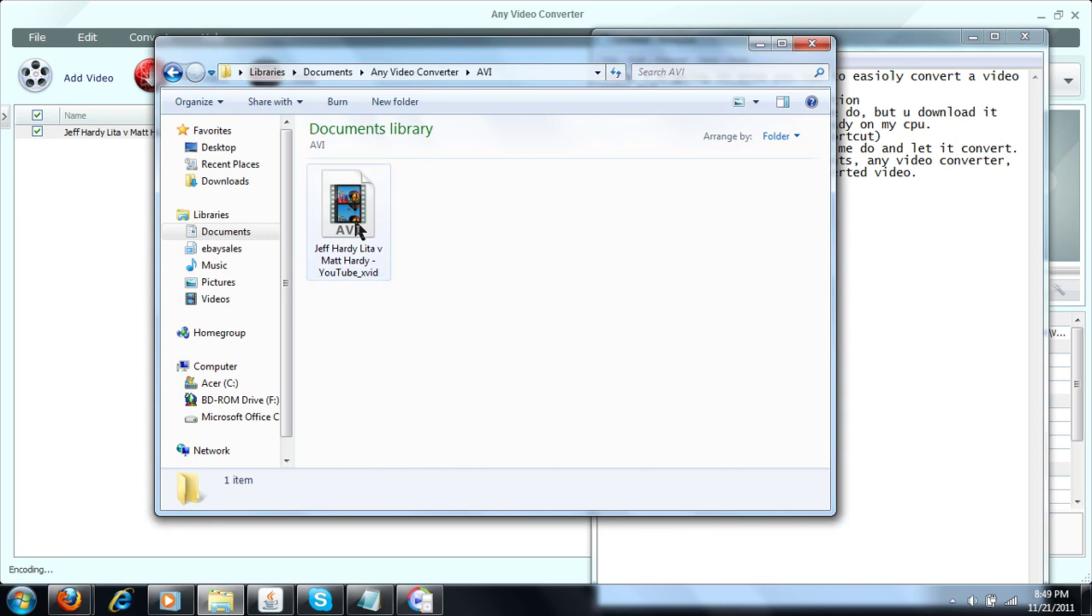
double_click(356, 228)
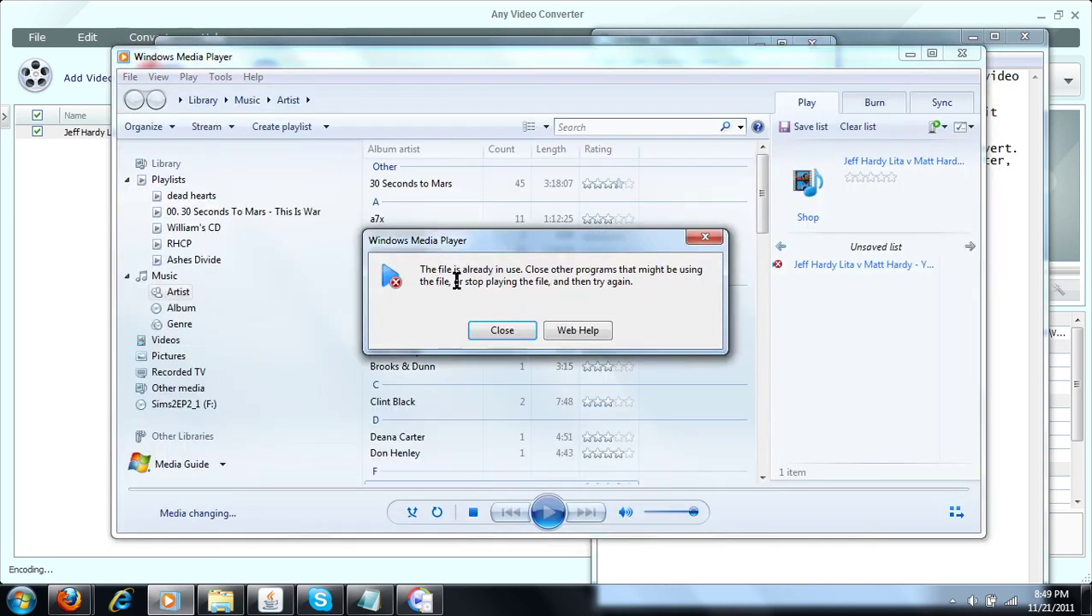
click(527, 332)
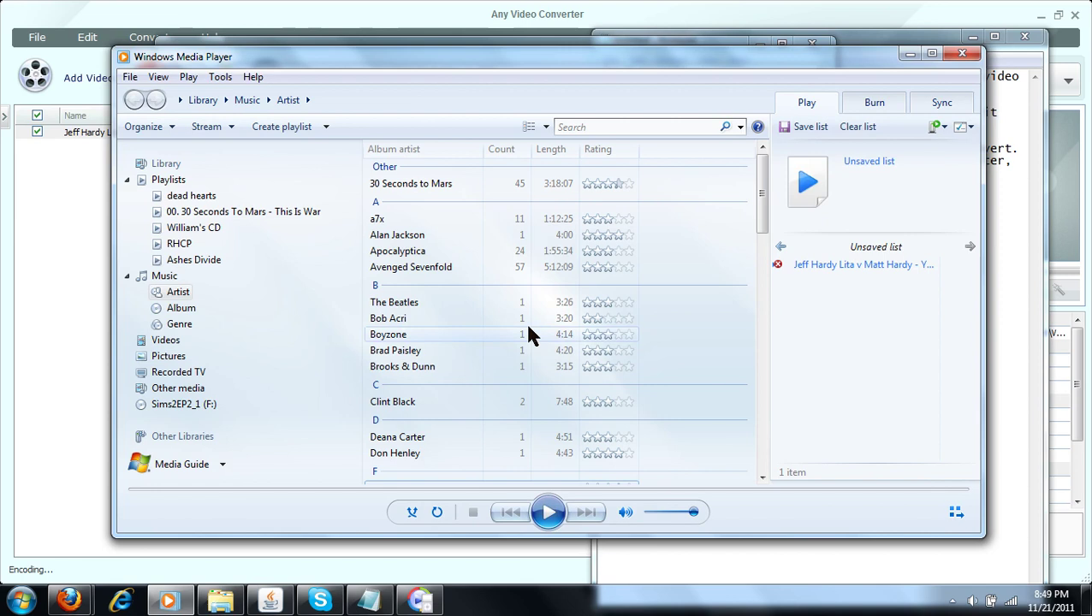
click(966, 54)
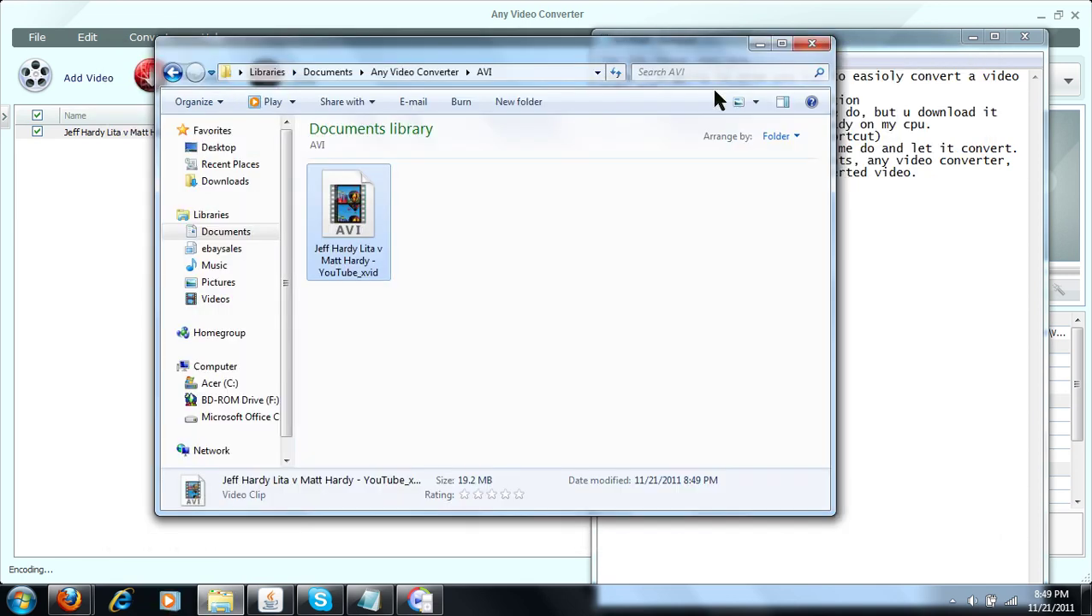
Stop the running encoding process in Any Video Converter and exit the program.
click(1075, 15)
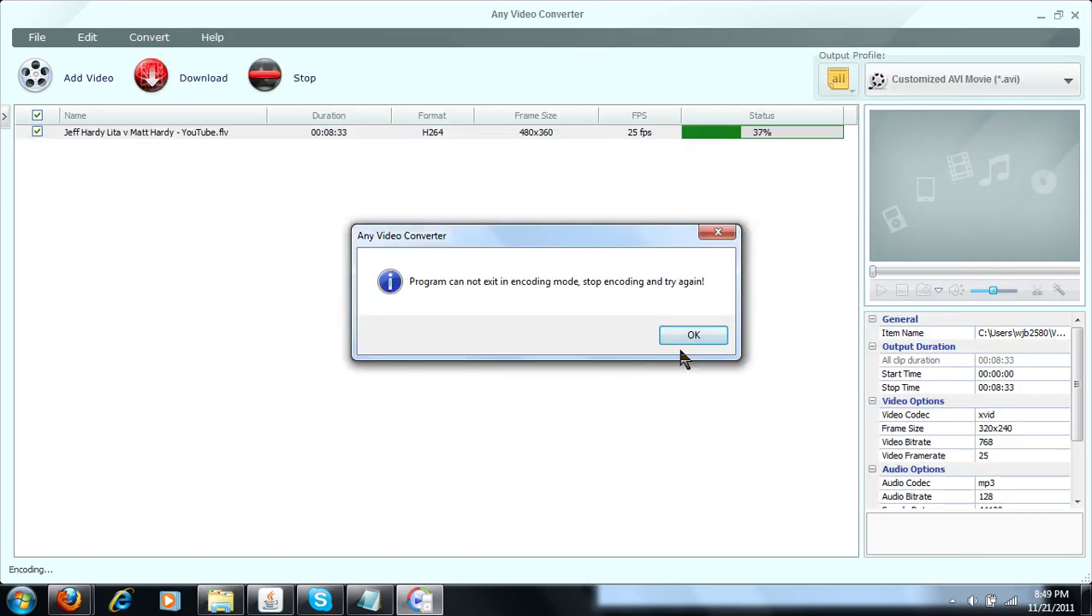
click(689, 338)
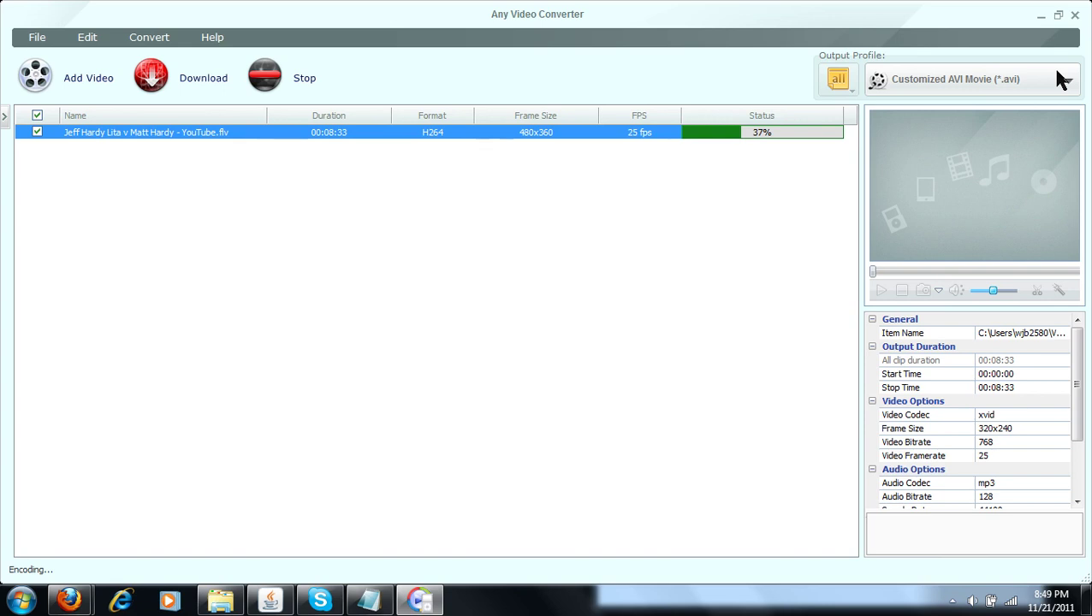
click(300, 77)
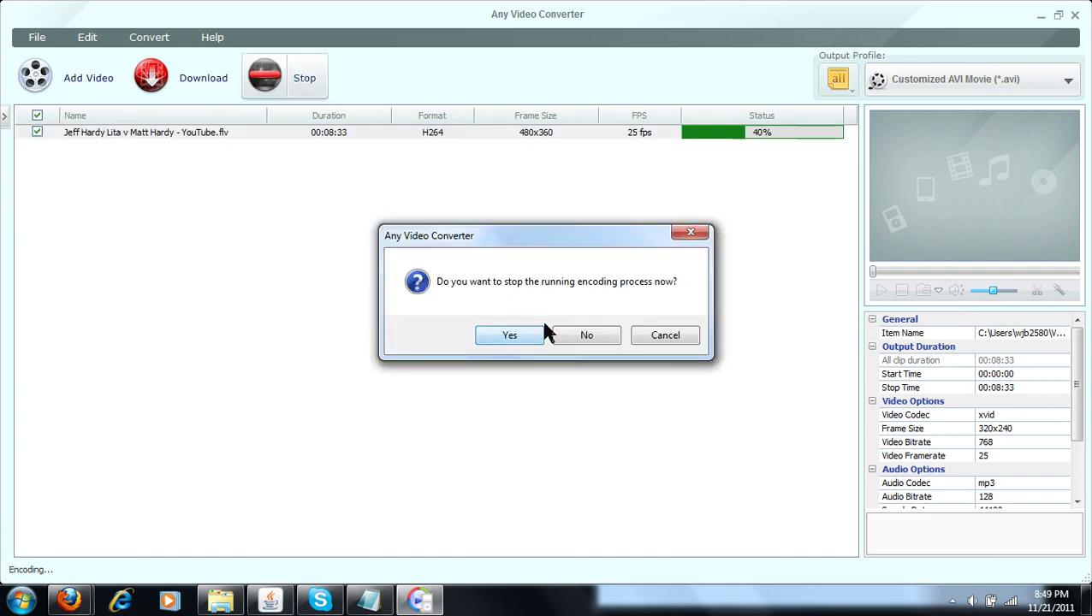
click(537, 340)
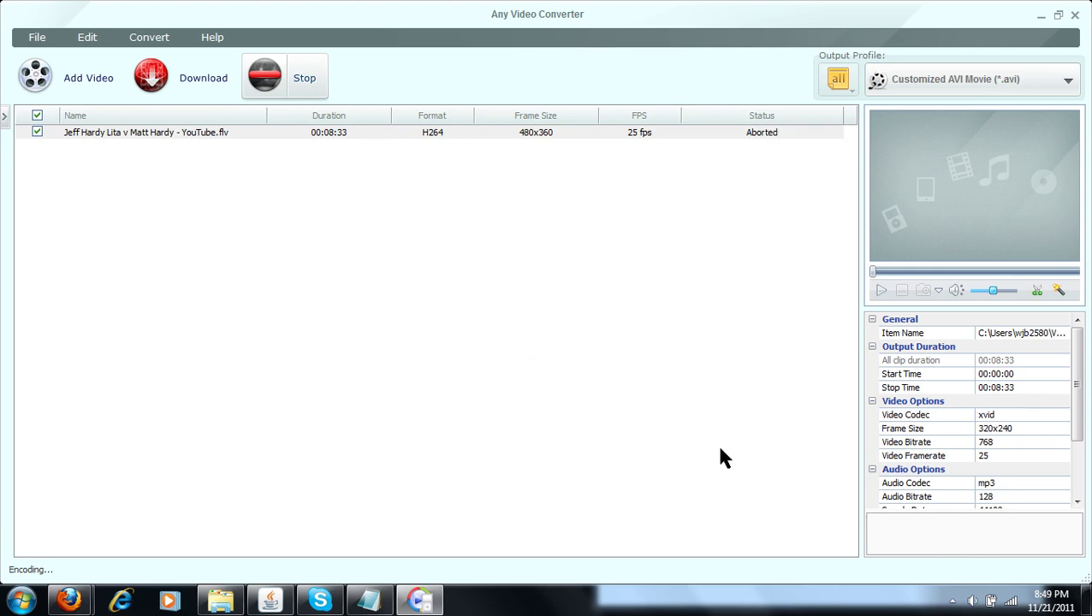
click(1075, 14)
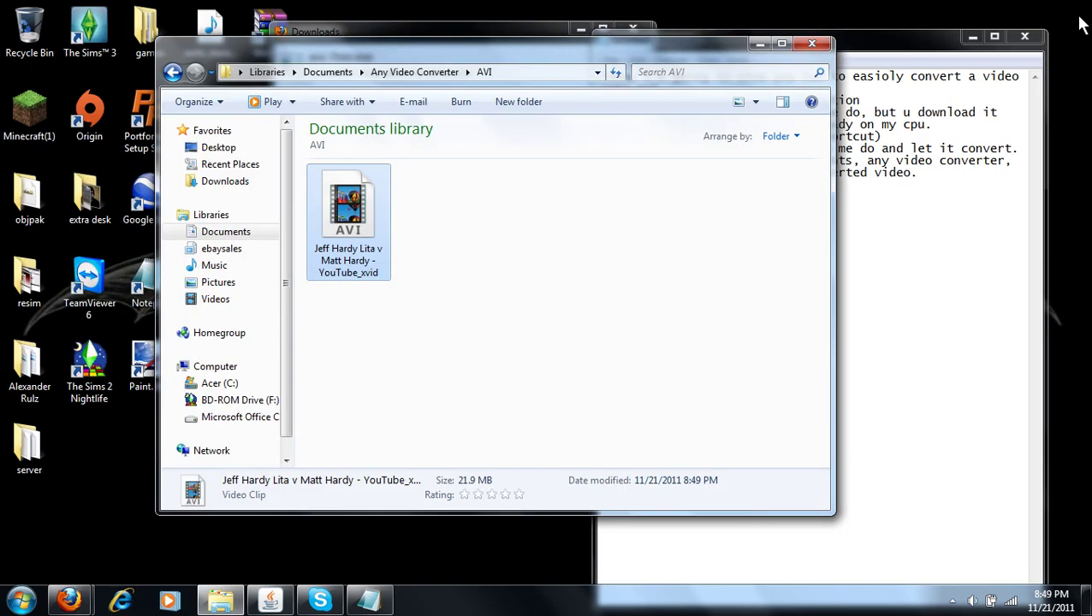
Try again to play the "Jeff Hardy Lita v Matt Hardy - YouTube_xvid" file in Windows Media Player, then close the player.
double_click(357, 224)
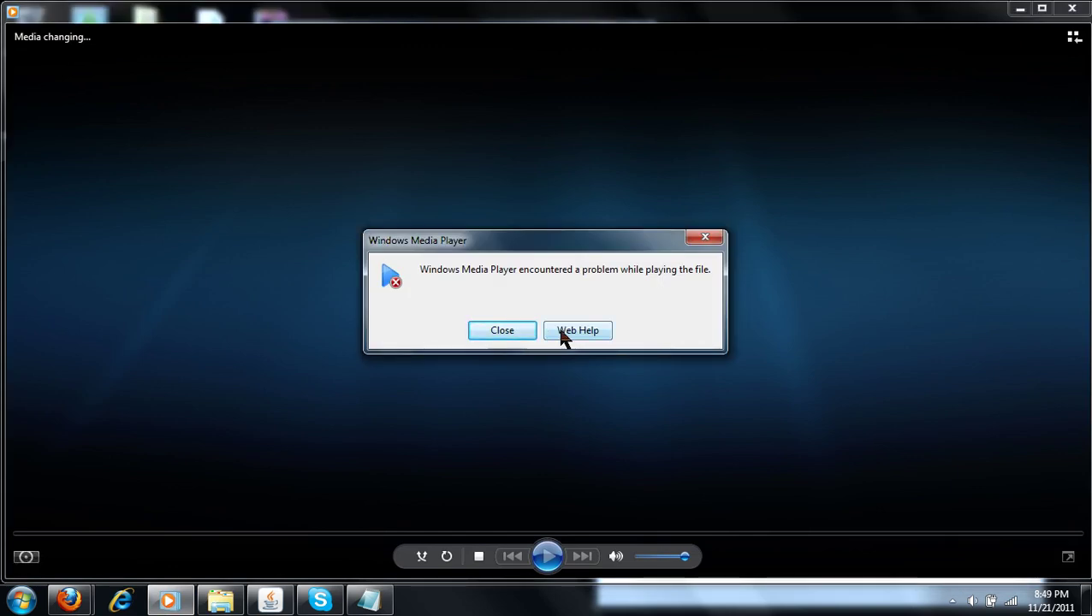
click(513, 334)
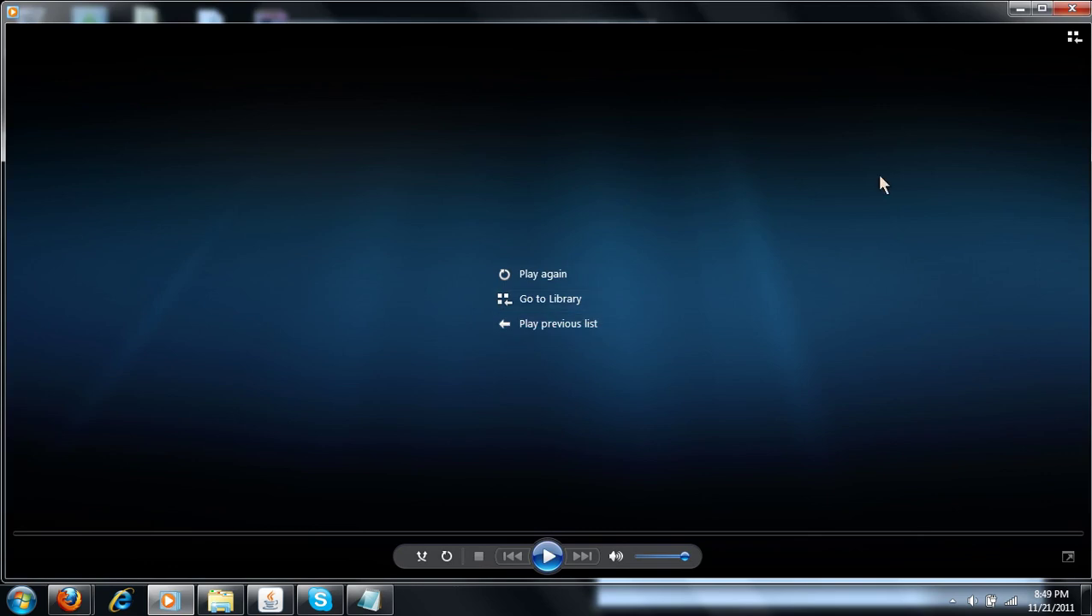
click(1071, 8)
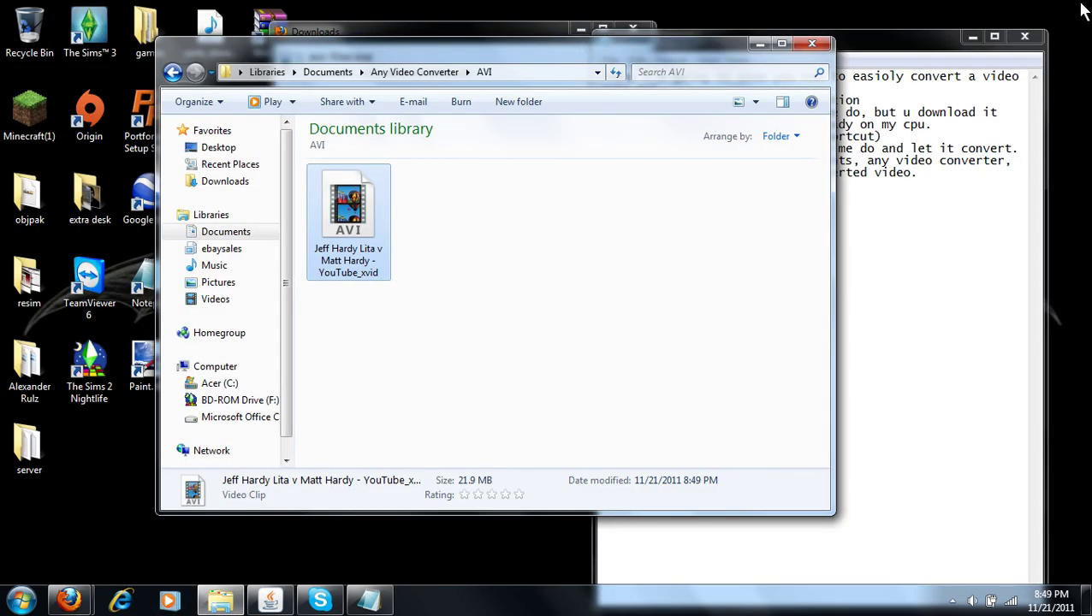
Try playing the AVI file with RealPlayer, then close the player and the AVI folder window.
right_click(366, 202)
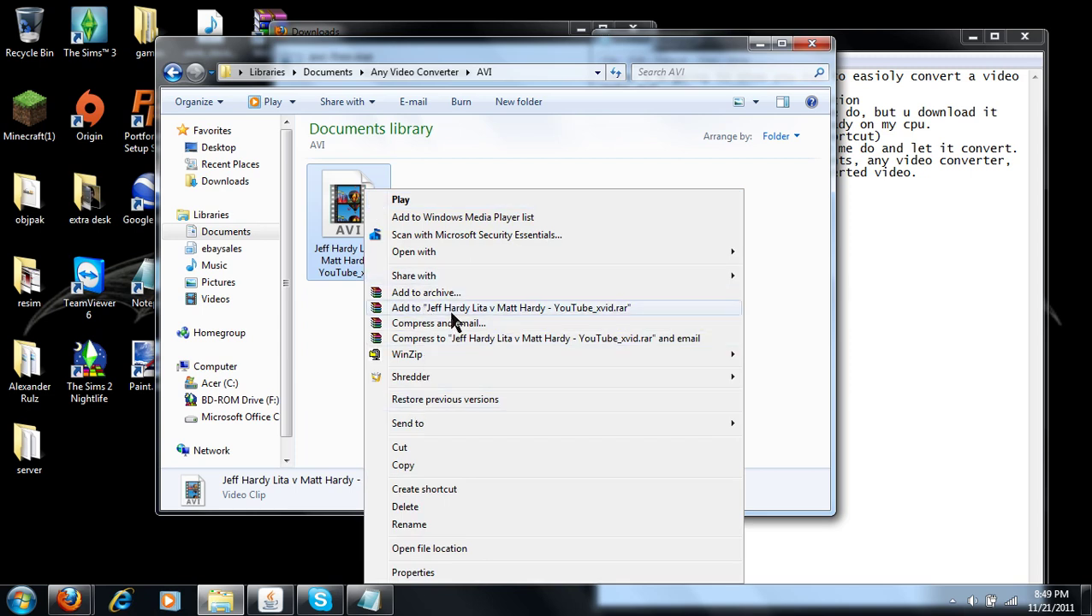
mouse_move(726, 285)
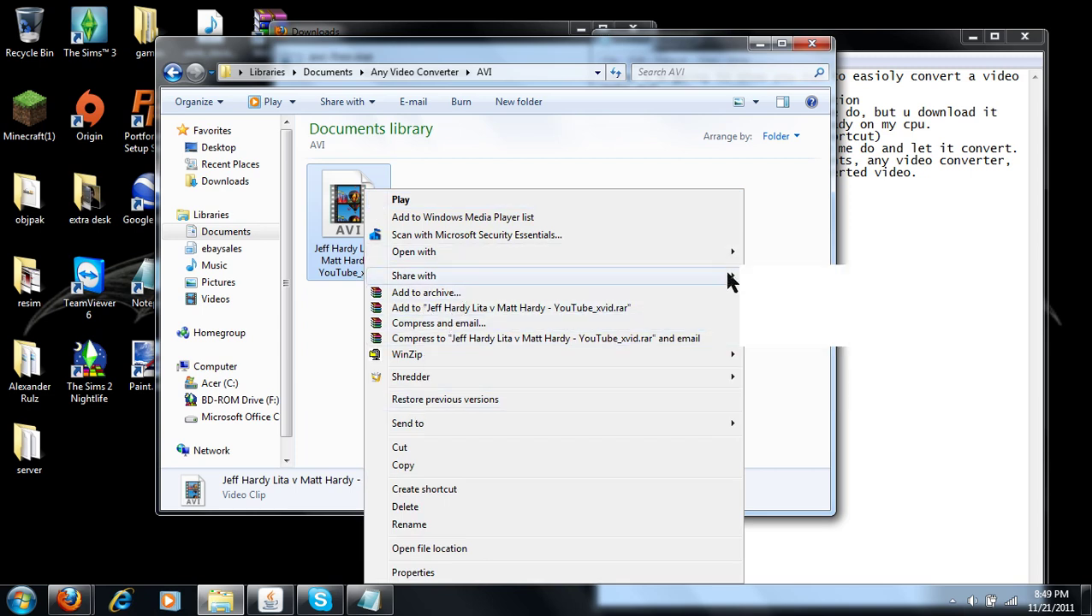
mouse_move(734, 253)
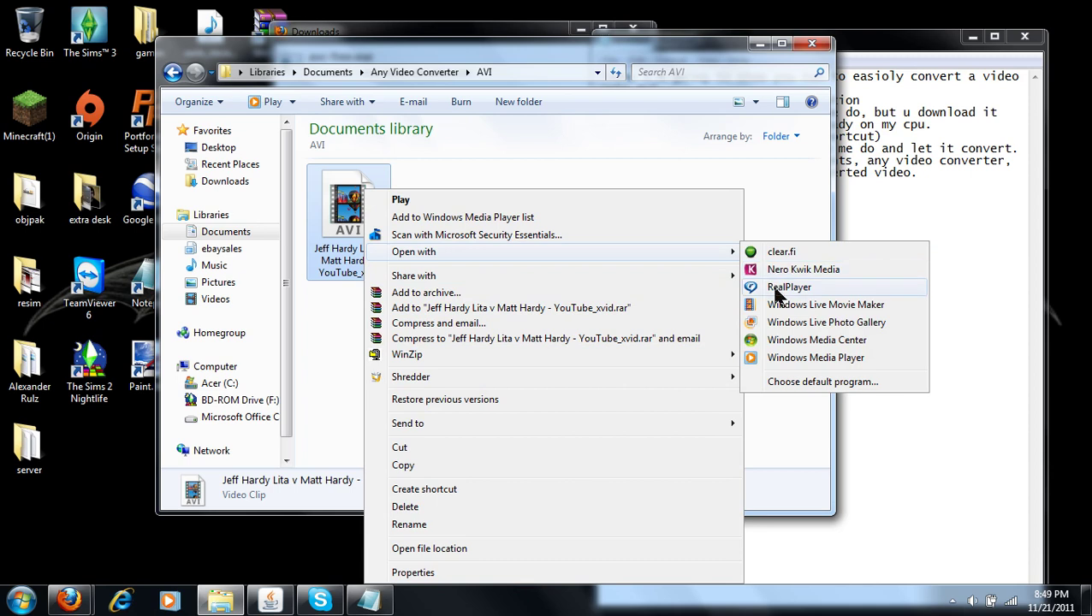
click(777, 291)
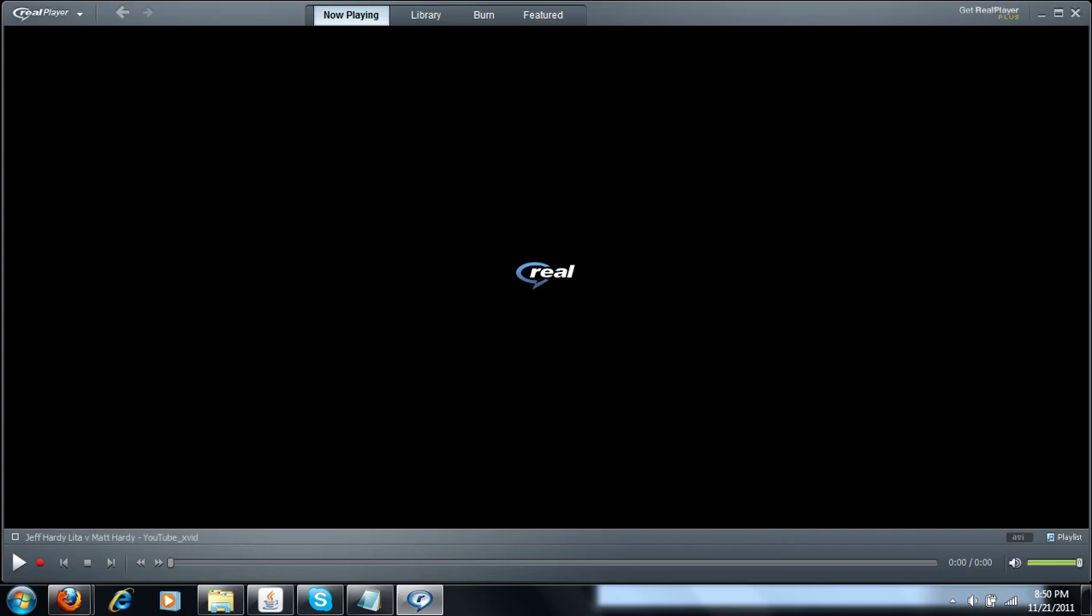
click(1076, 15)
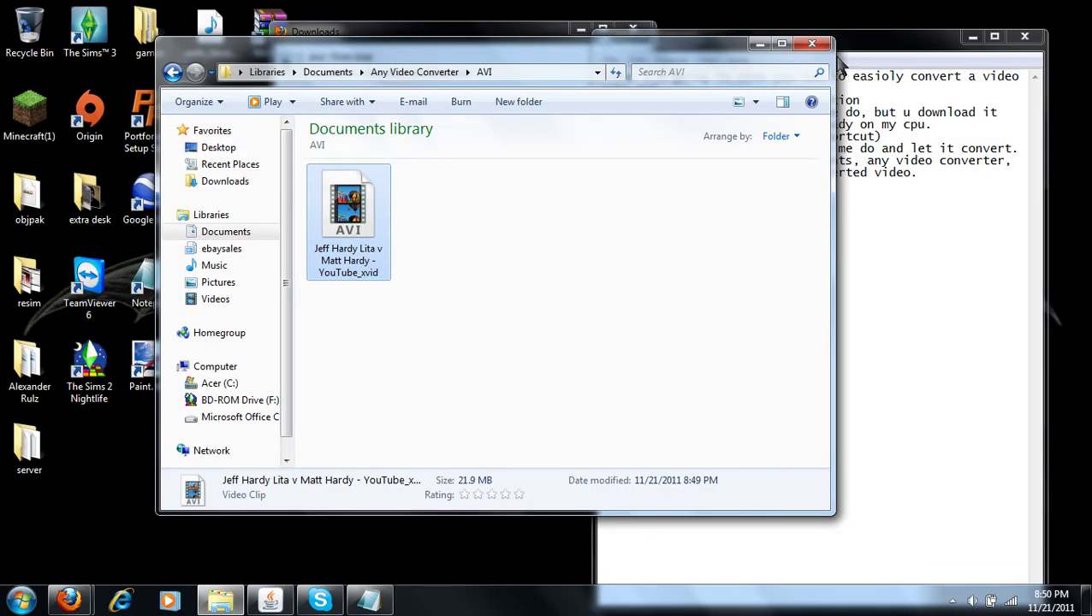
click(811, 43)
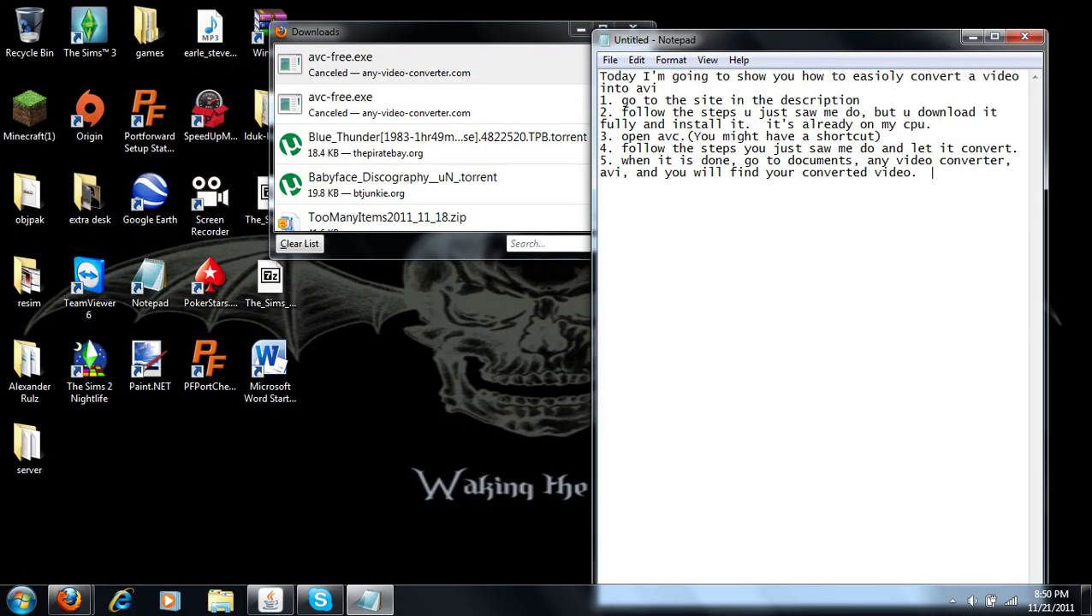
Add "when you let it fully convert(unlike I did) you will have the avi video." to the end of item 5 in Notepad.
text(when you let it fully convert)
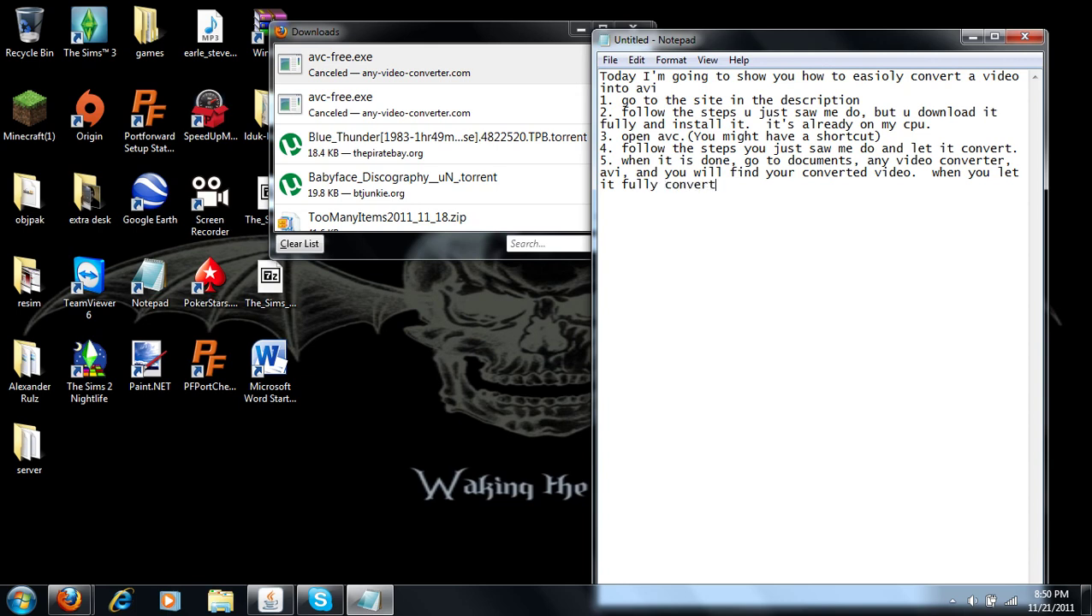
text((unlike I did)
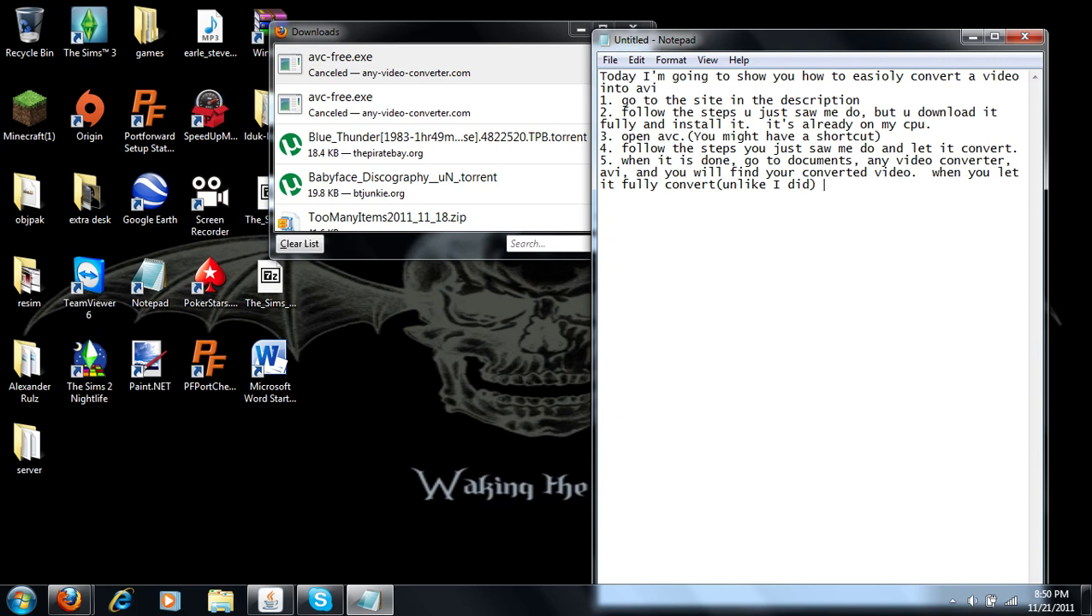
text() you will have)
key(BackSpace)
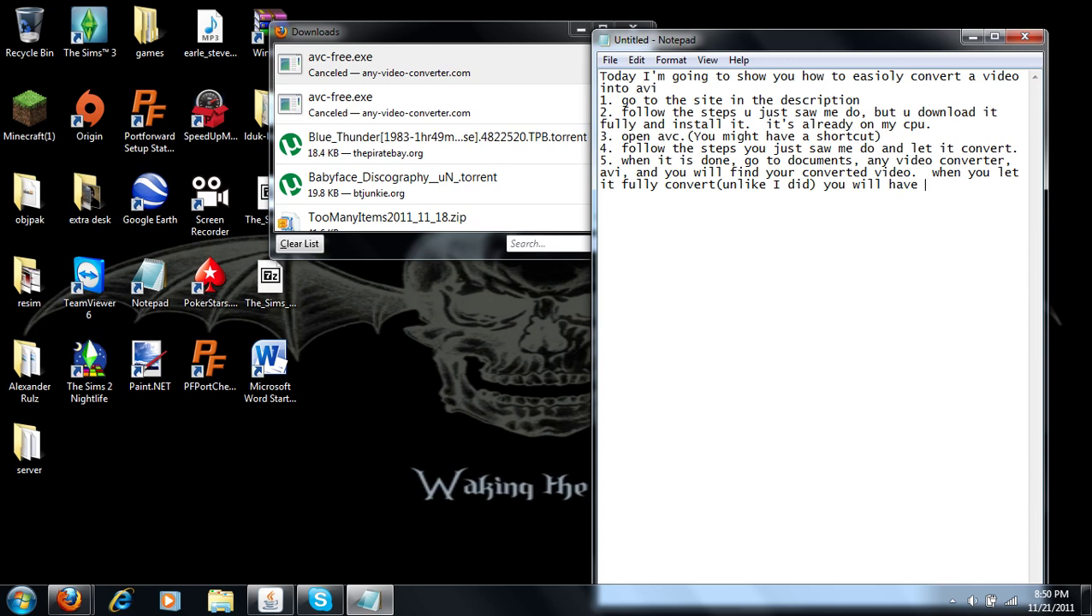
text(the avi video.)
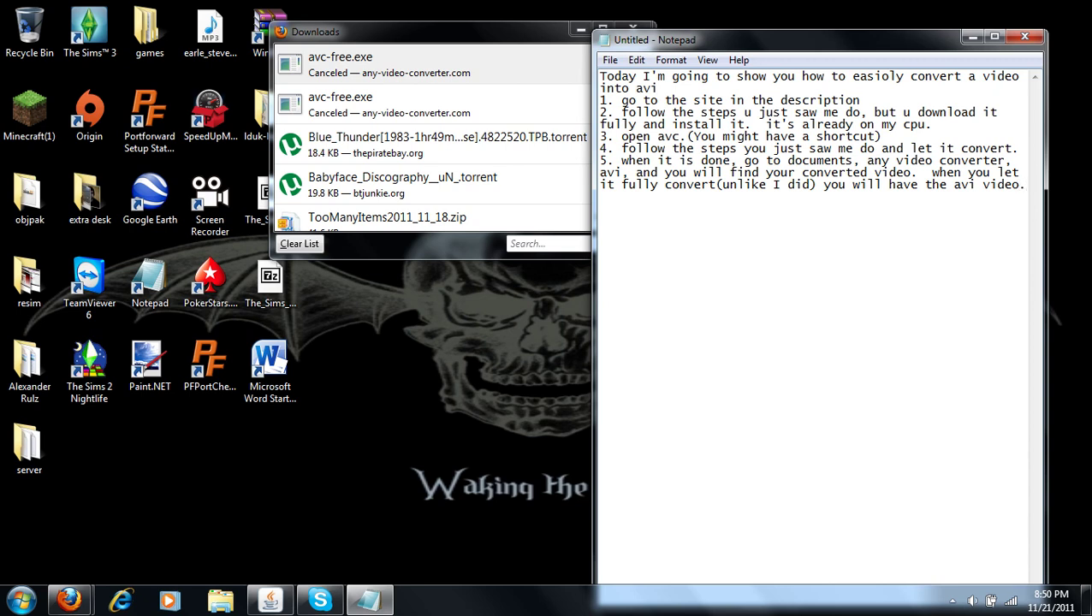
key(super)
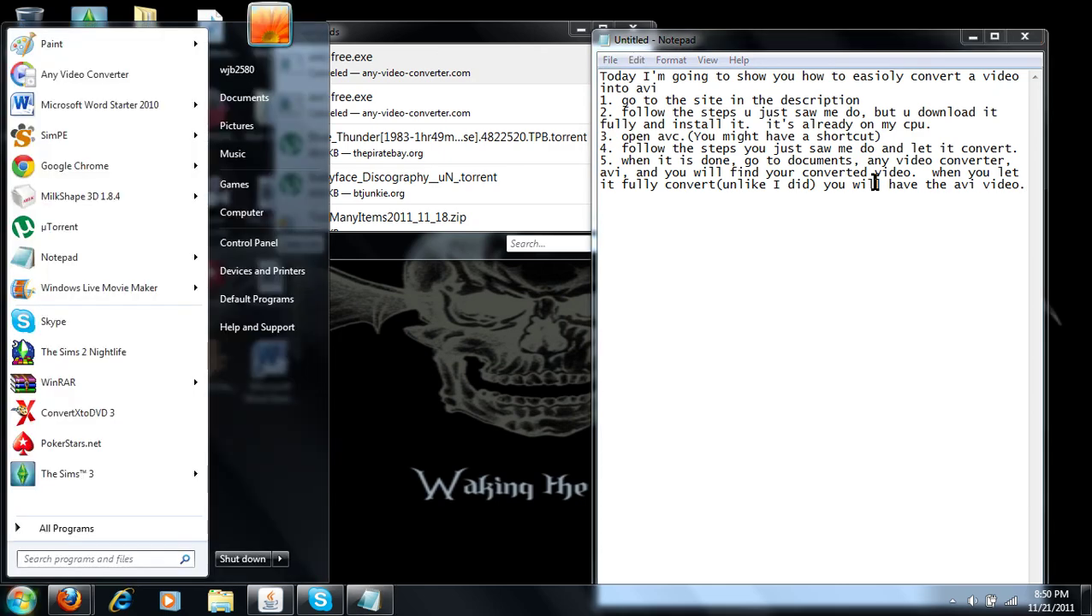